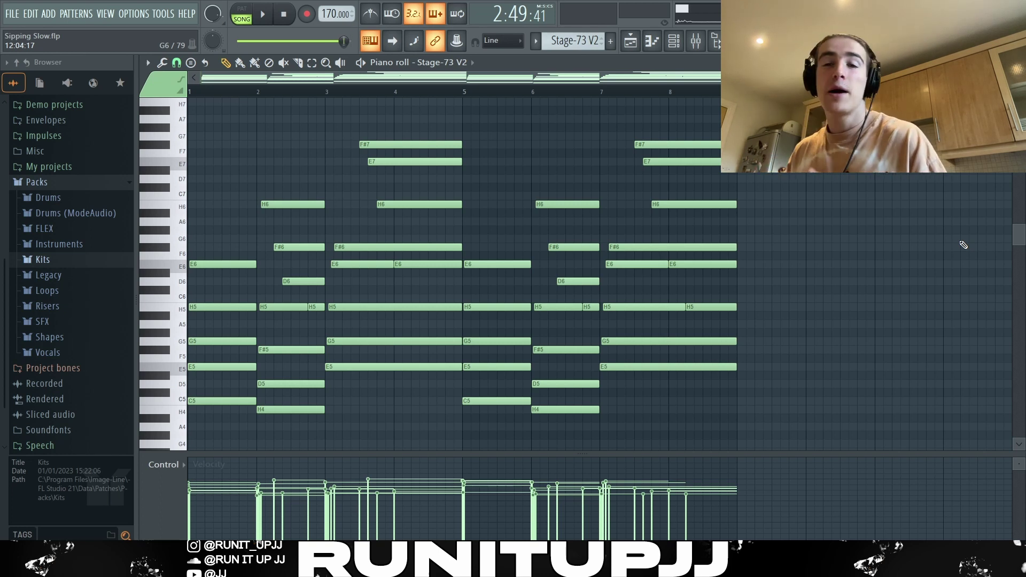
Step: Highlight the bass notes C4, H3 and E4 in bars 1–4, followed by their octave-up copies C5, H4 and E5
scroll(393, 417, down, 5)
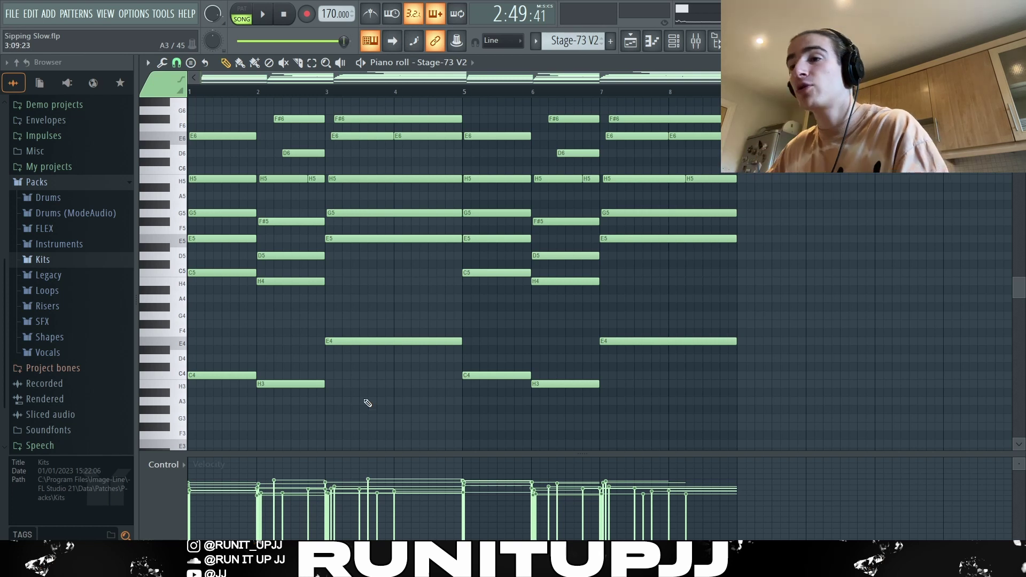
click(246, 375)
click(285, 384)
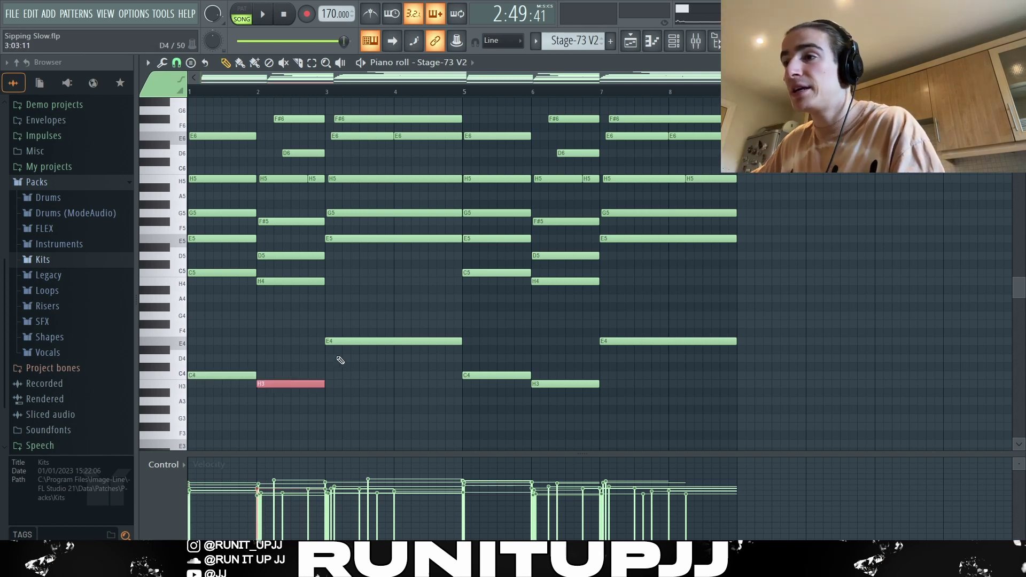
click(352, 341)
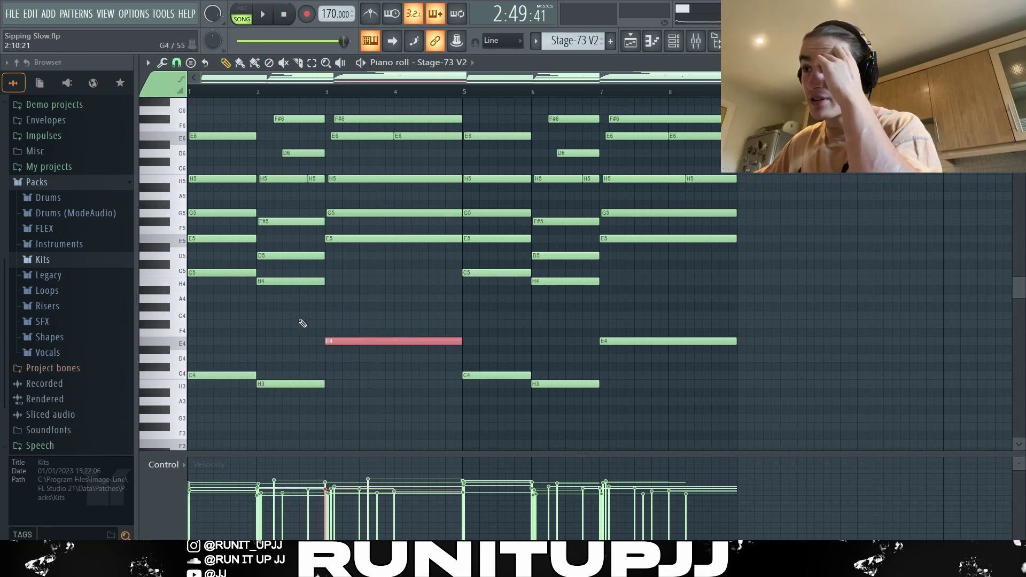
ctrl+click(302, 324)
drag(227, 271, 295, 307)
ctrl+shift+click(377, 239)
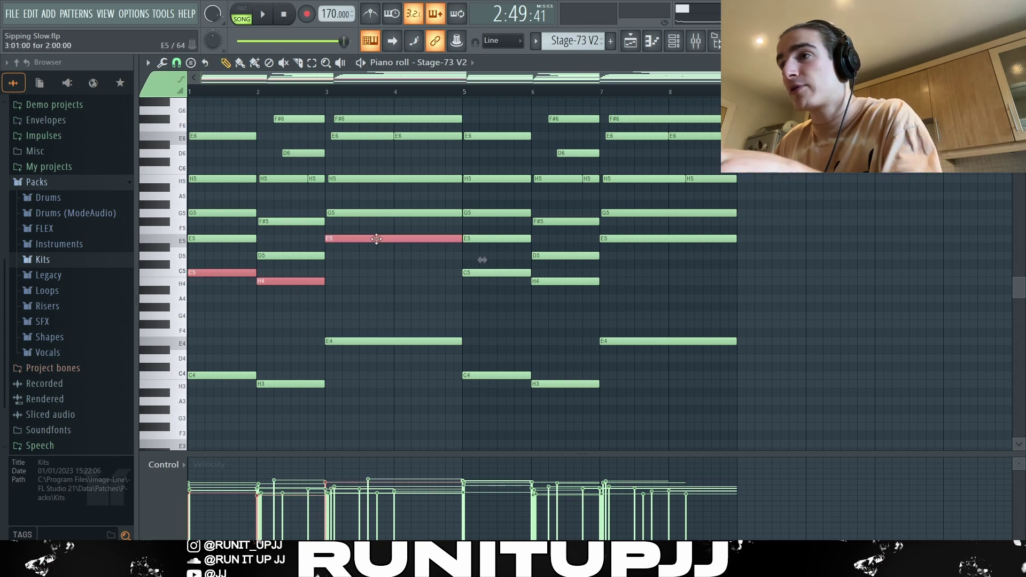
Step: Examine how the bar 1 chord is stacked: the C5, E5 and G5 triad, H5, E6, and all five notes together
scroll(374, 268, up, 4)
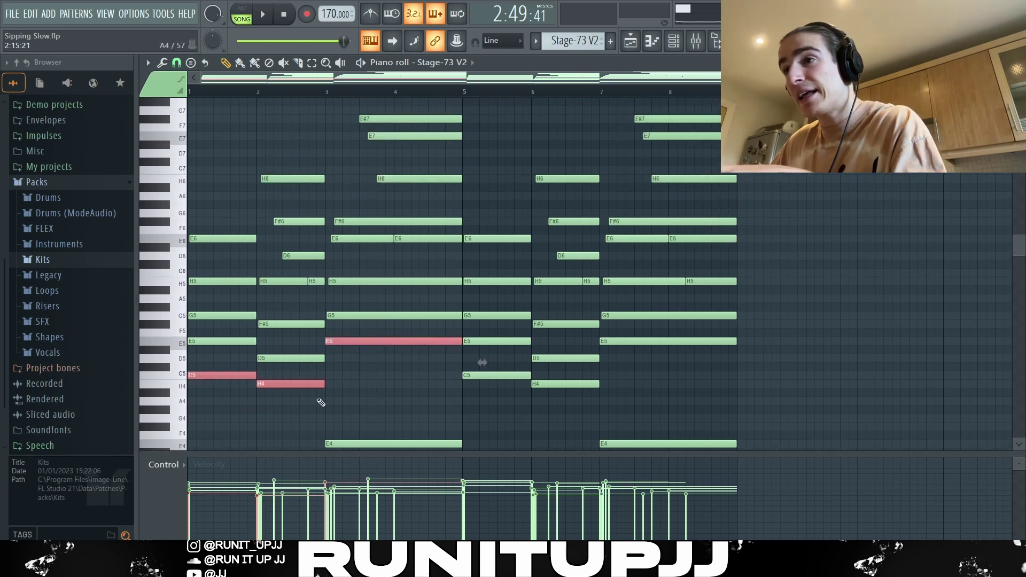
ctrl+click(213, 353)
drag(213, 395, 233, 312)
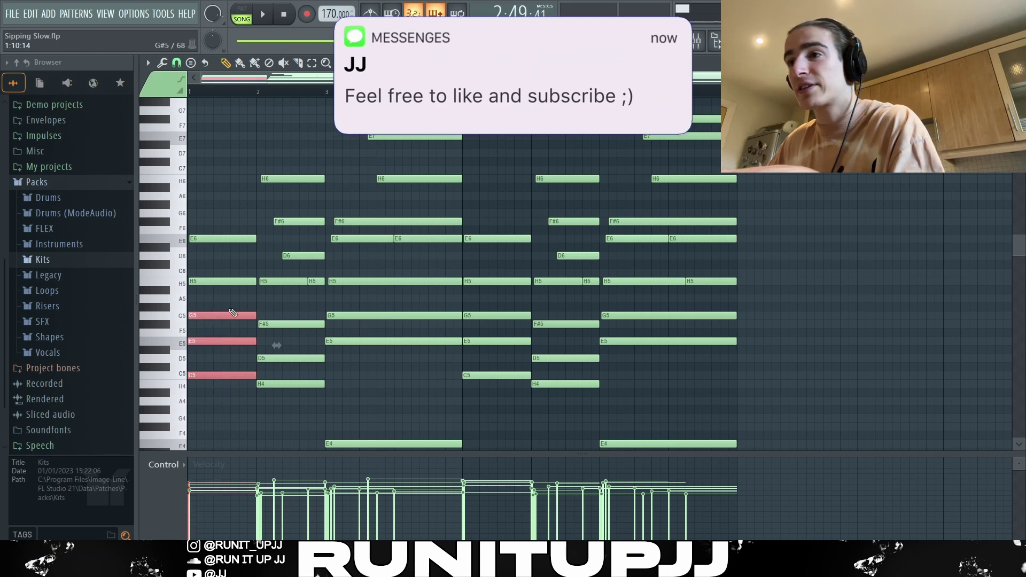
click(209, 281)
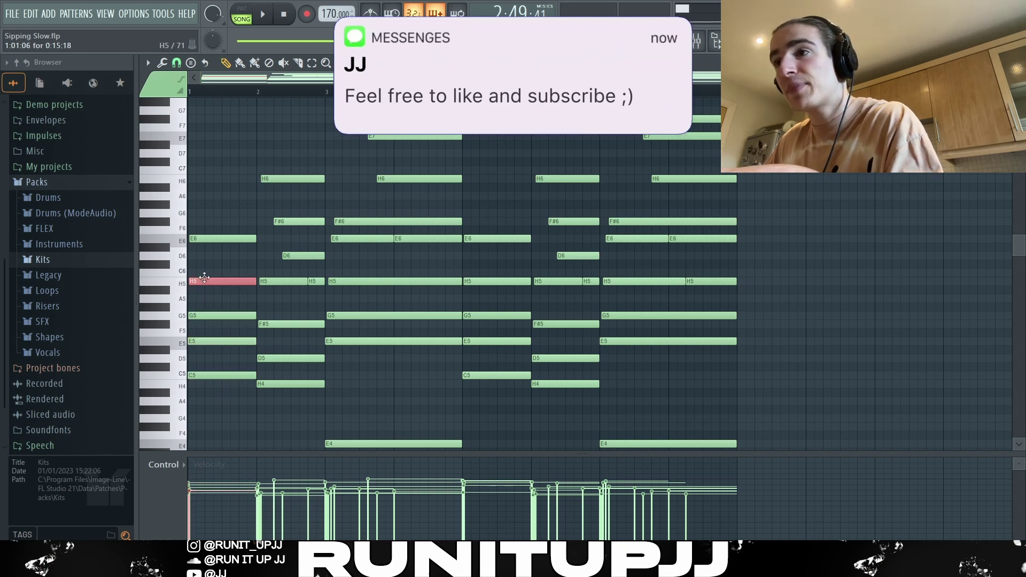
click(216, 239)
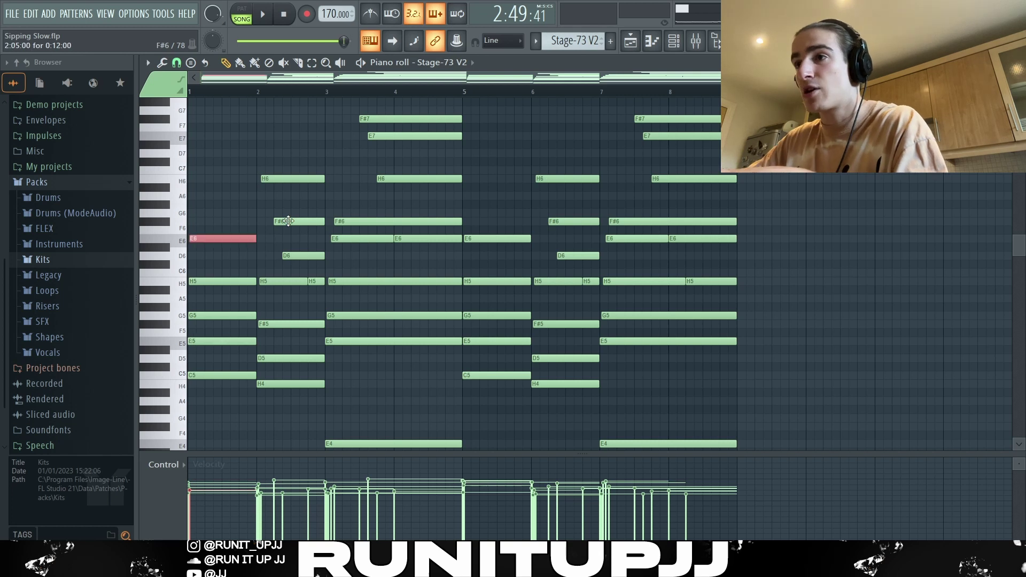
drag(224, 208, 223, 408)
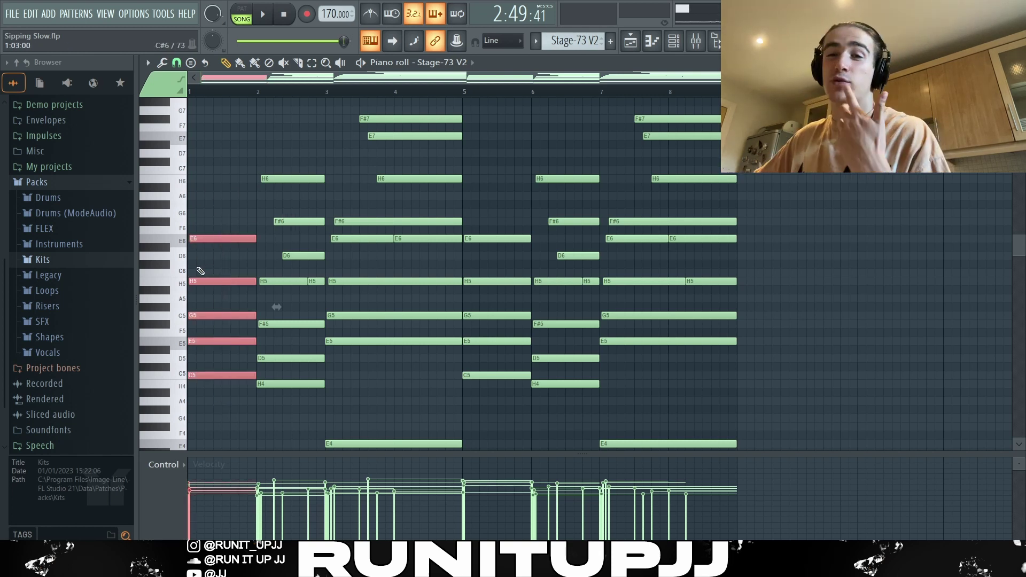
Step: Try the bar 2 top notes H6, F#6 and D6 an octave lower and return them to their original octave, repeating the comparison
drag(298, 412, 324, 150)
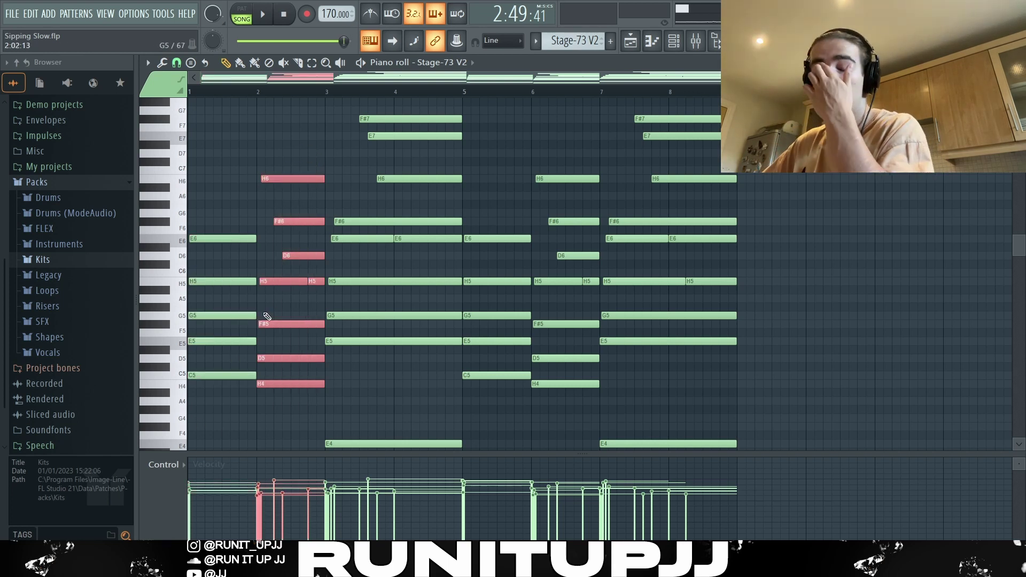
ctrl+click(290, 314)
drag(292, 268, 288, 165)
key(ctrl+Down)
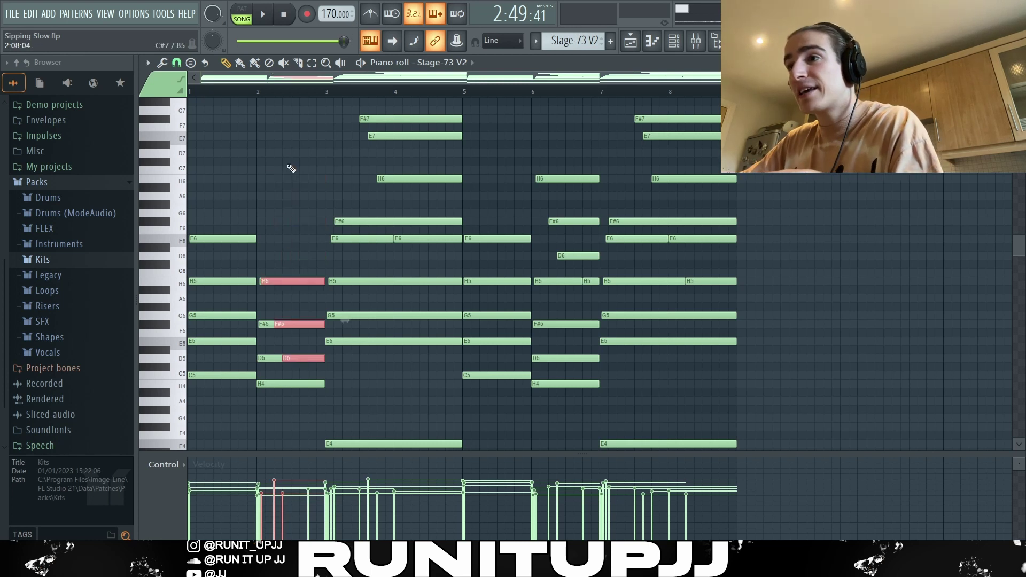
key(ctrl+Up)
key(ctrl+Down)
key(ctrl+Up)
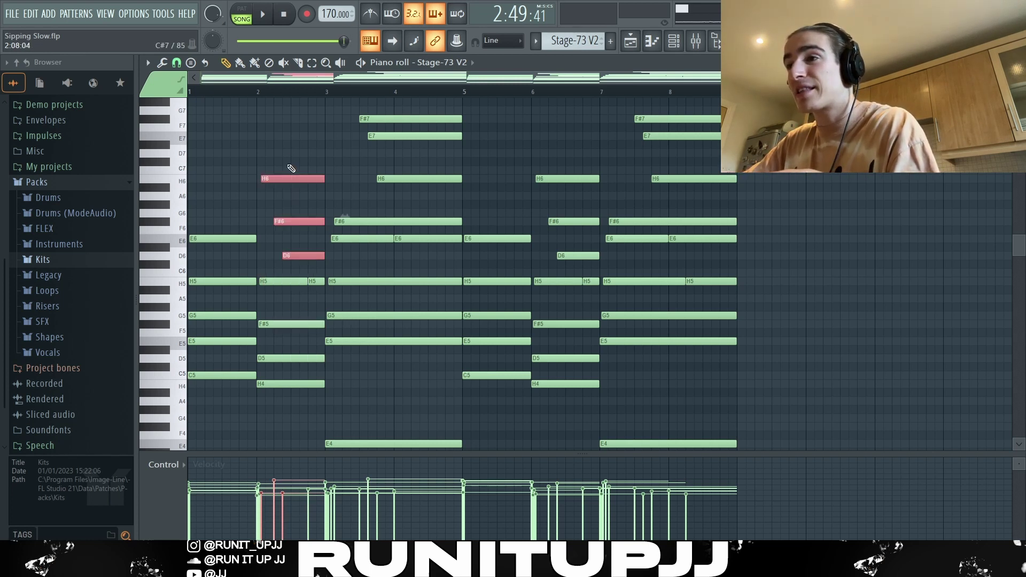
key(ctrl+Down)
key(ctrl+Up)
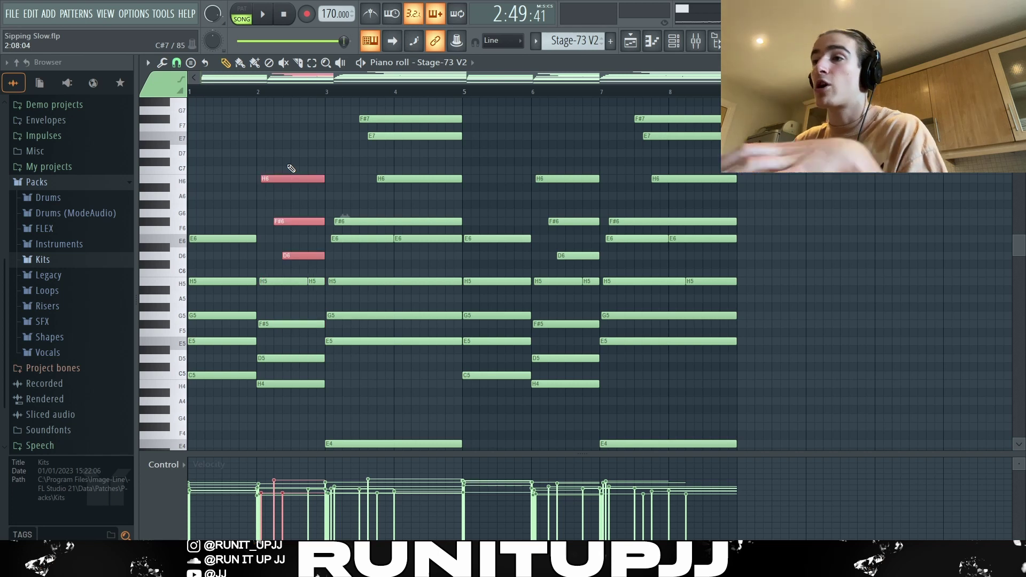
key(ctrl+Down)
key(ctrl+Up)
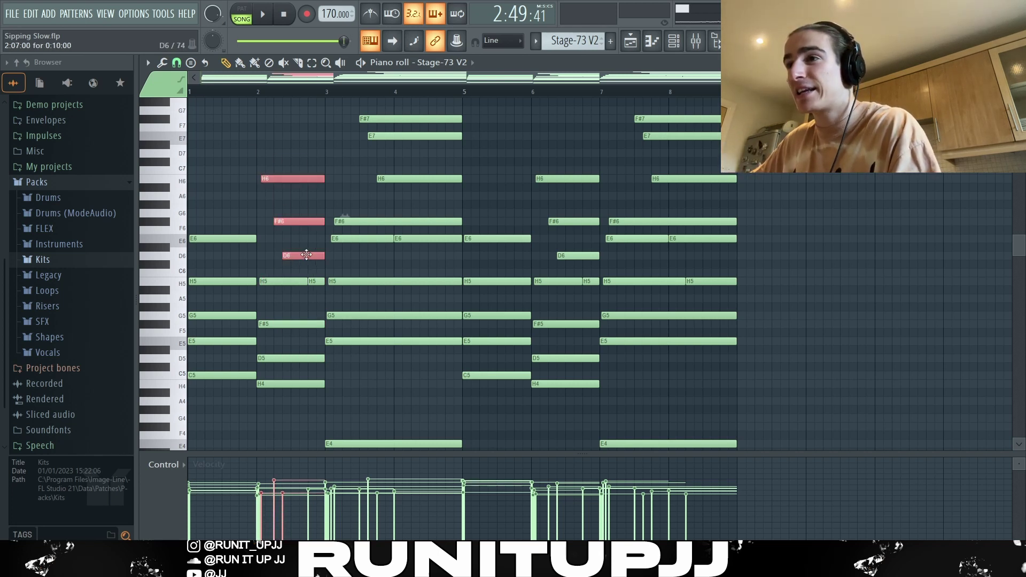
Step: Highlight the bar 2 base triad H4, D5 and F#5, followed by the H5 above it
drag(271, 413, 300, 321)
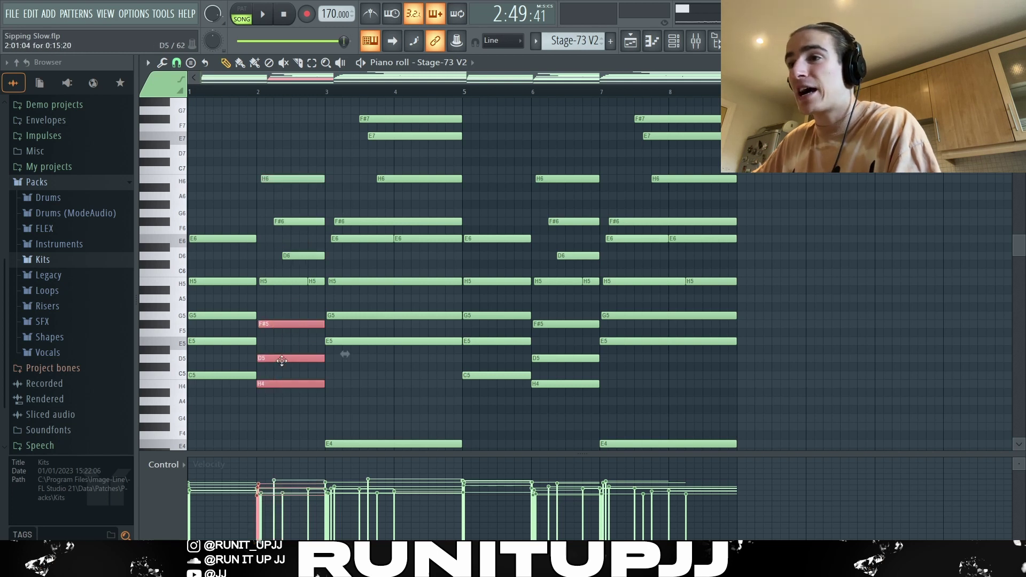
click(301, 279)
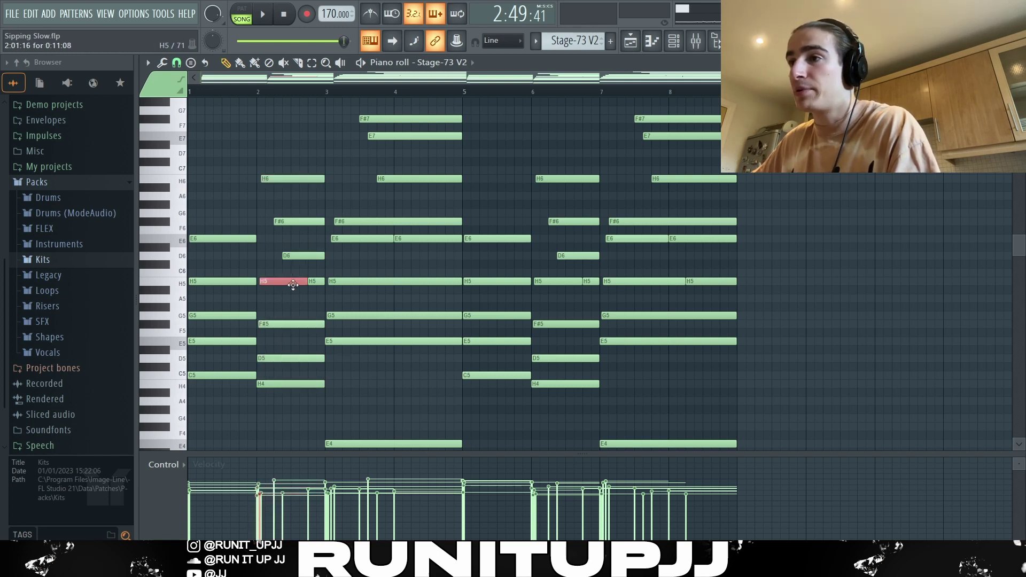
click(291, 298)
Step: Highlight the bar 3–4 chord, try its E5, G5 and H5 notes an octave higher, and return them to their original octave
drag(442, 372, 358, 107)
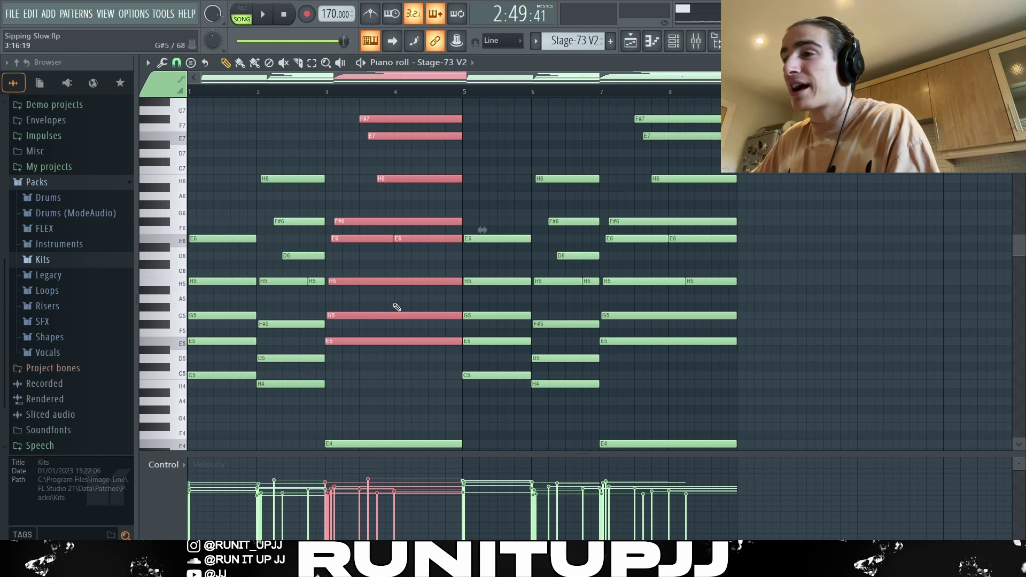
click(375, 373)
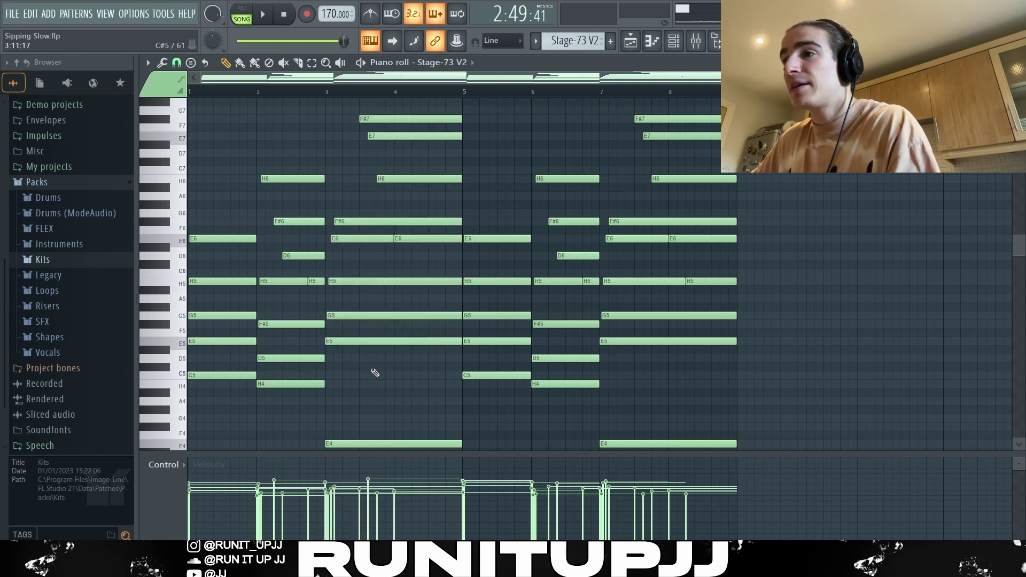
drag(361, 361, 369, 281)
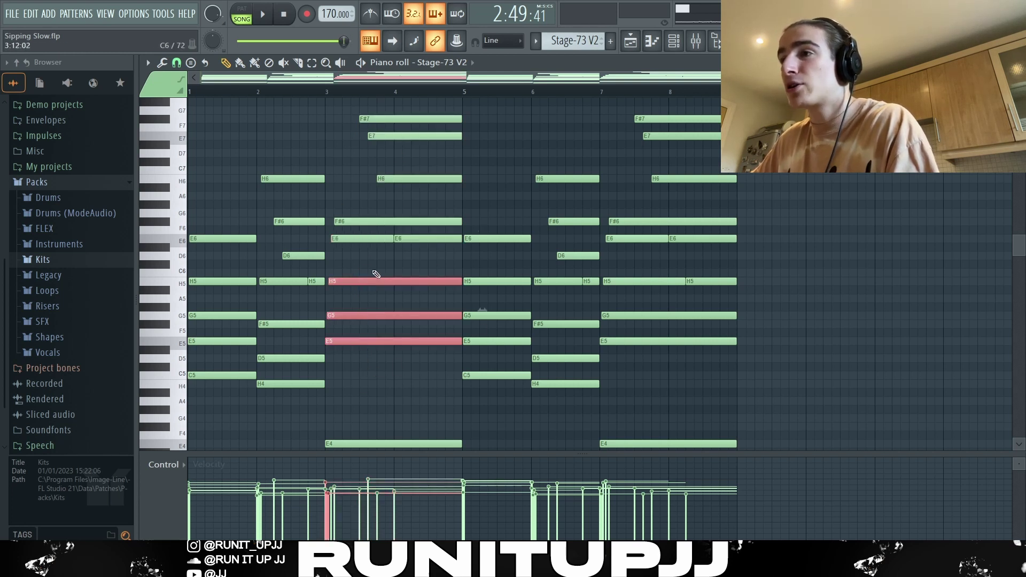
key(ctrl+Up)
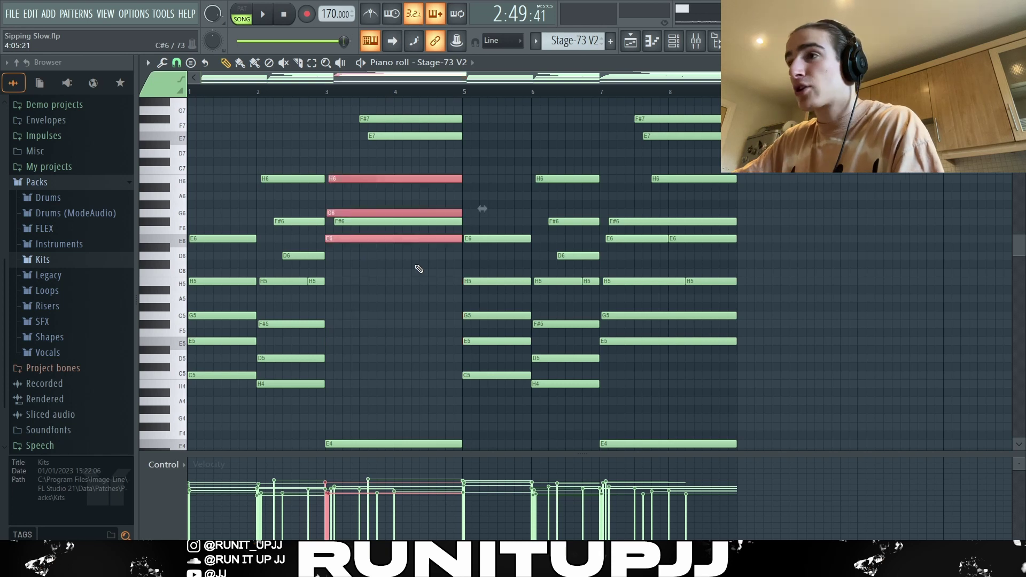
key(ctrl+Down)
drag(323, 241, 435, 239)
drag(349, 343, 401, 346)
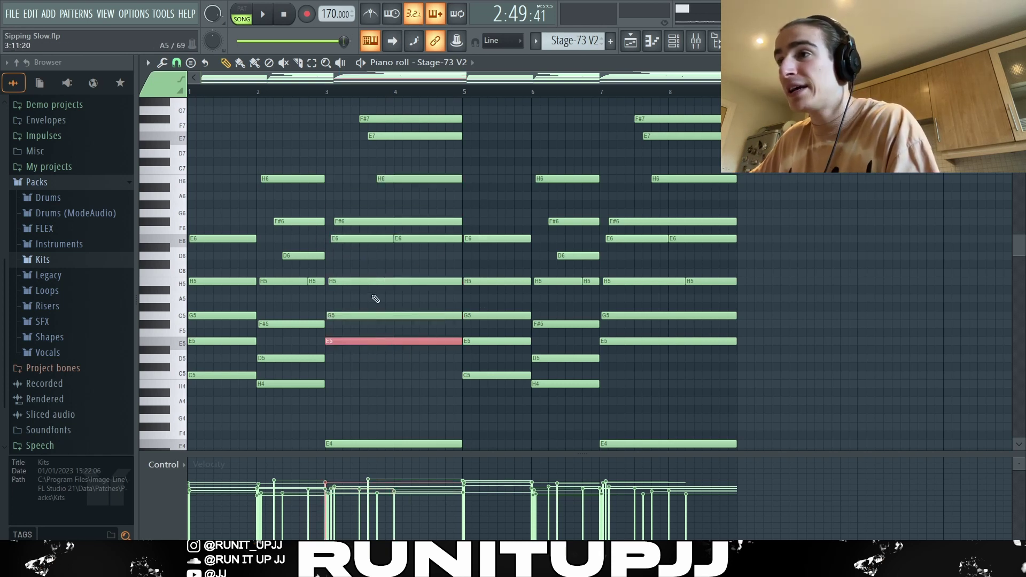
Step: Try the bar 3–4 top notes F#7, E7 and H6 an octave lower, return them to their original octave, and clear the selection
click(361, 221)
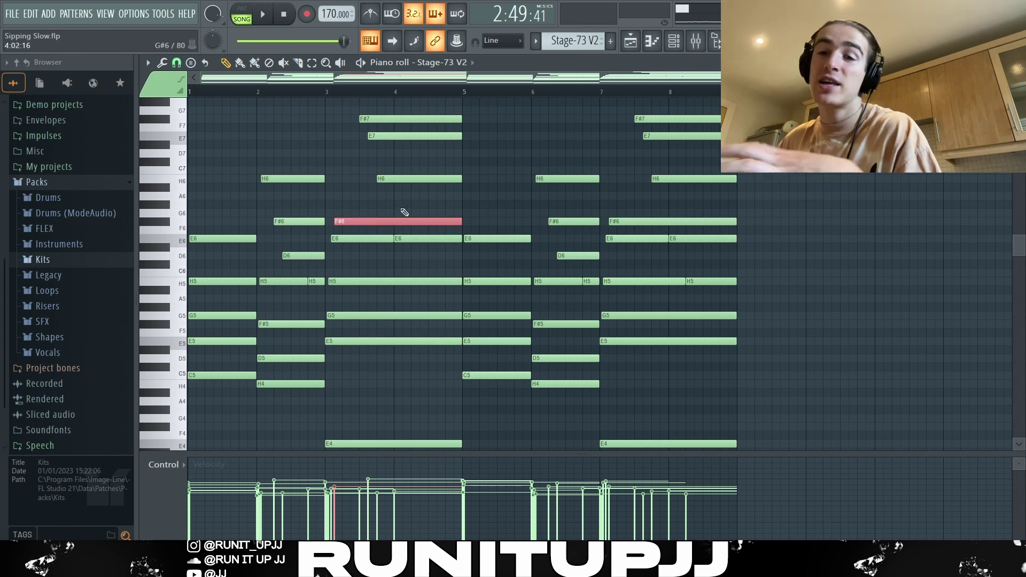
drag(434, 193, 418, 111)
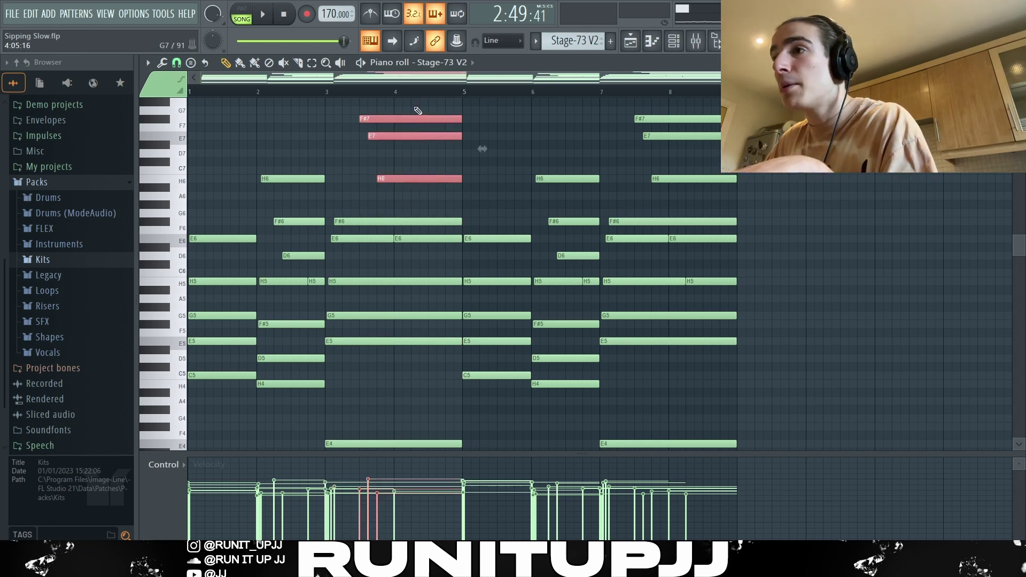
key(ctrl+Down)
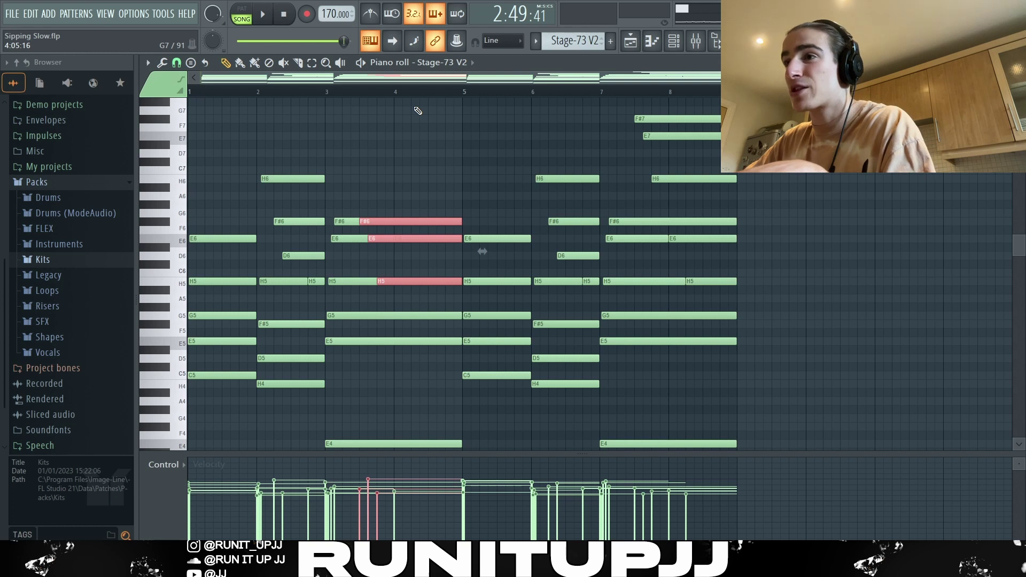
key(ctrl+Up)
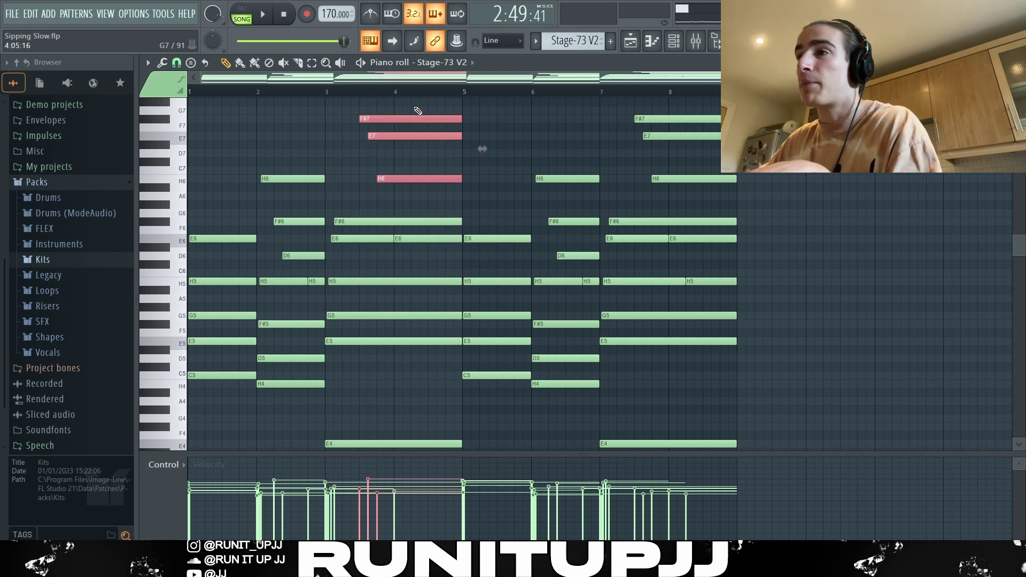
click(368, 181)
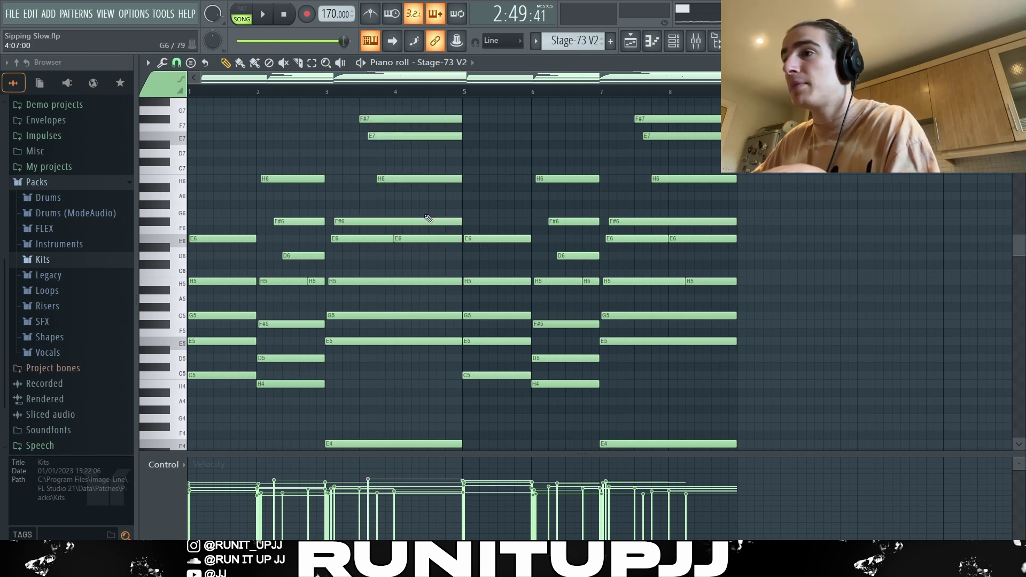
click(697, 281)
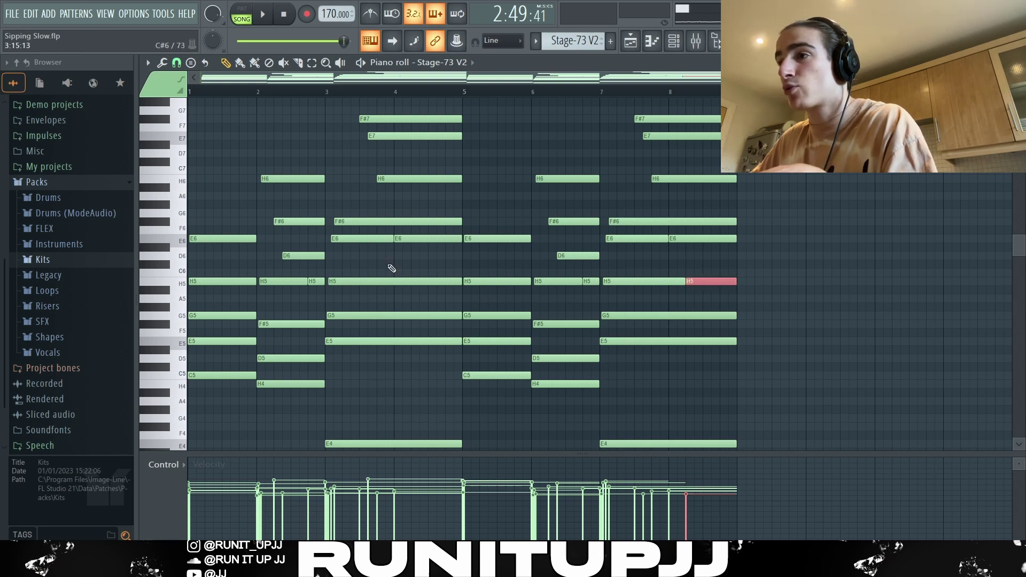
click(436, 293)
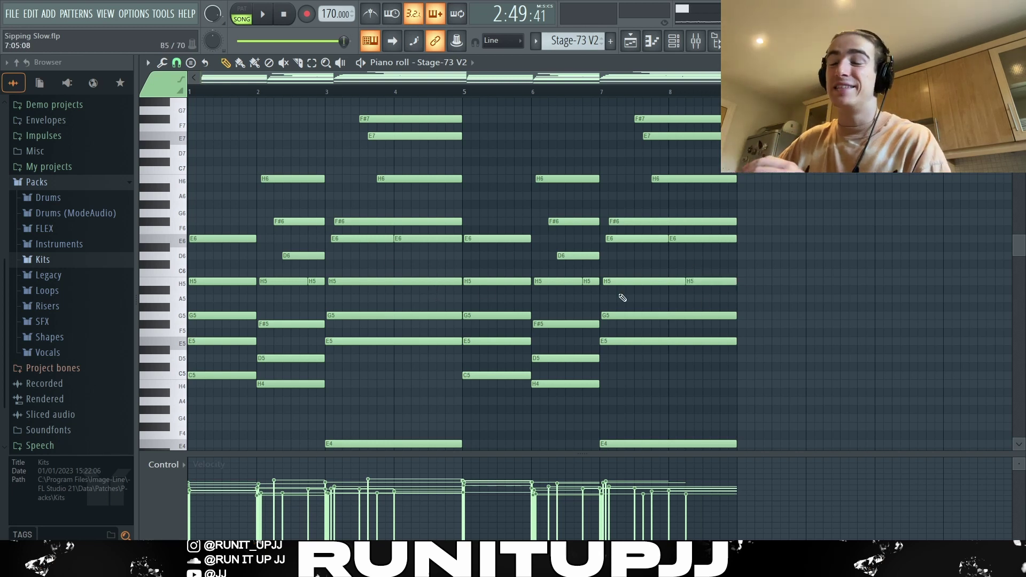
Step: Select the whole bar 1 chord, including C4, and review the strumizer's start time strength for it
scroll(619, 295, down, 1)
drag(217, 413, 231, 186)
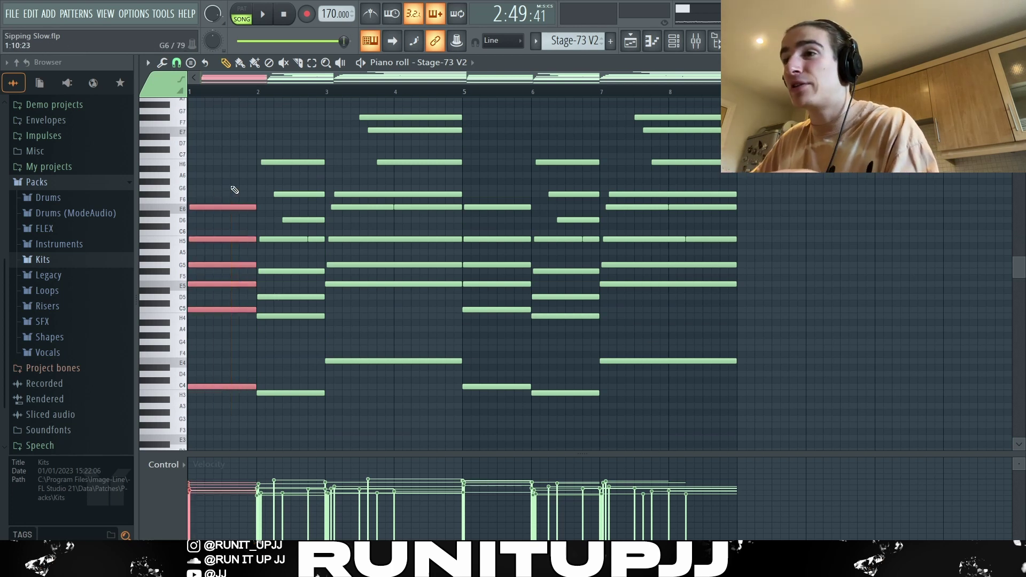
key(alt+s)
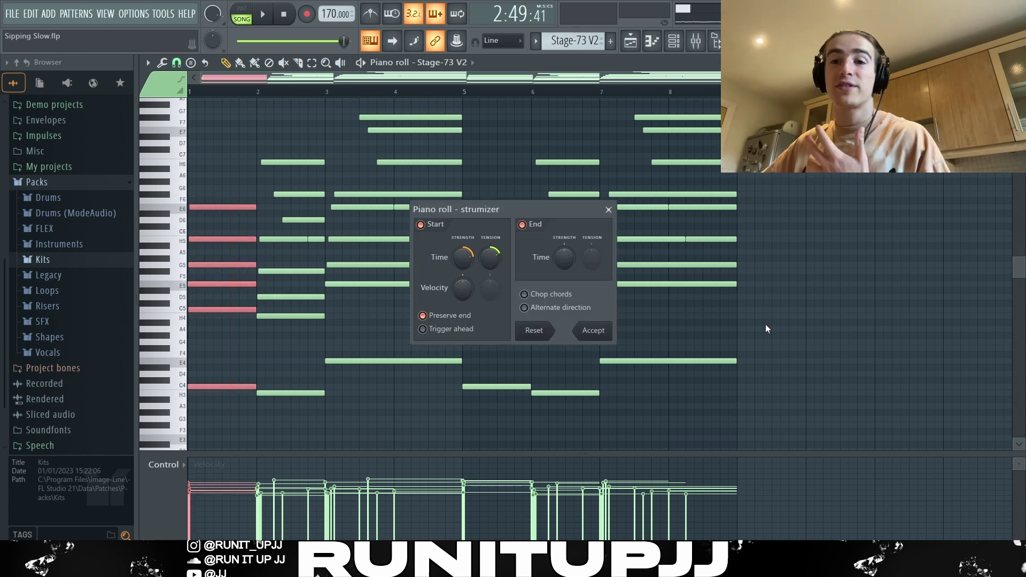
drag(463, 257, 463, 270)
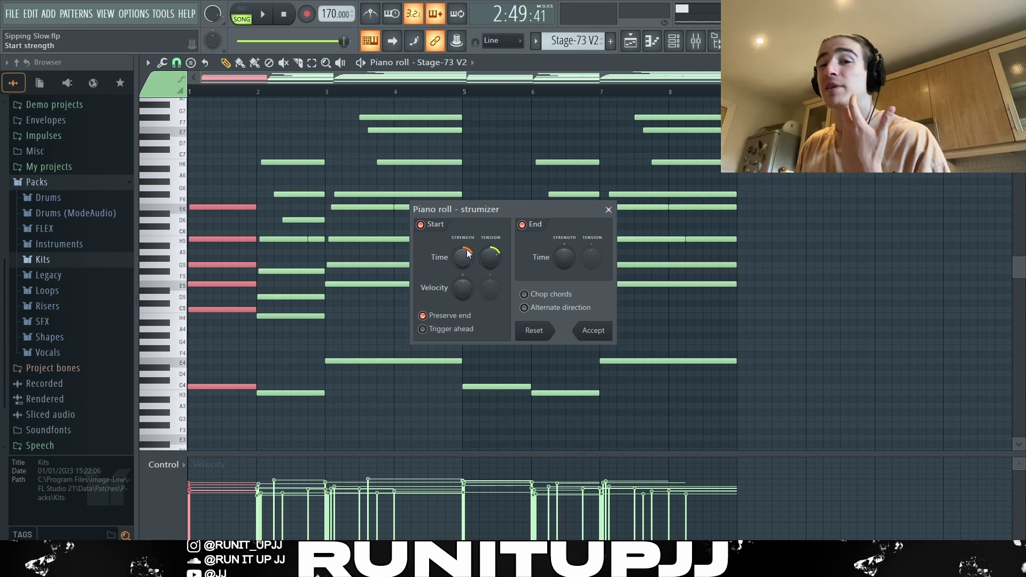
key(Return)
Step: Review the randomizer's velocity level for the bar 1 chord and play back the Stage-73 V2 melody
key(alt+r)
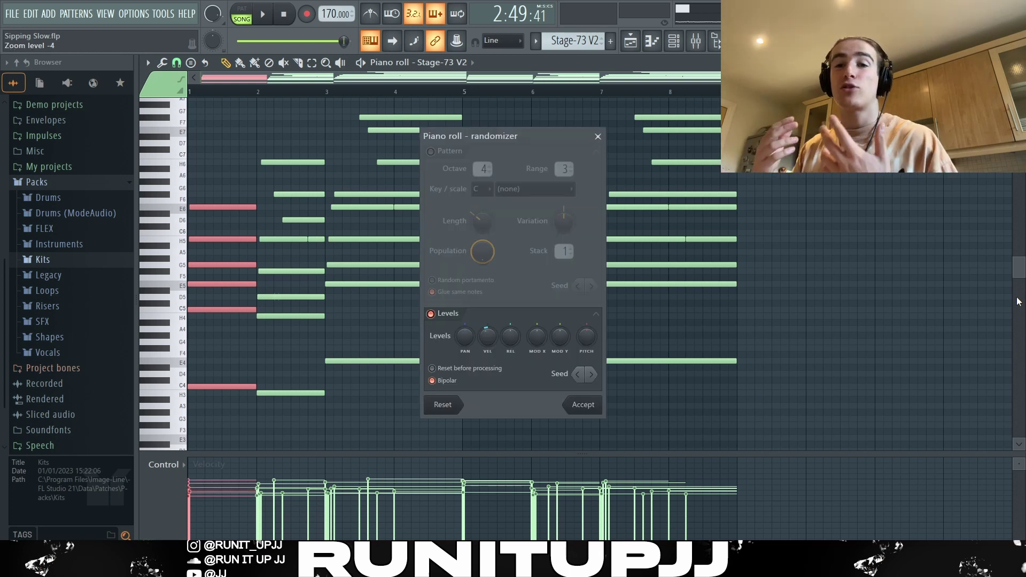
drag(487, 342, 487, 328)
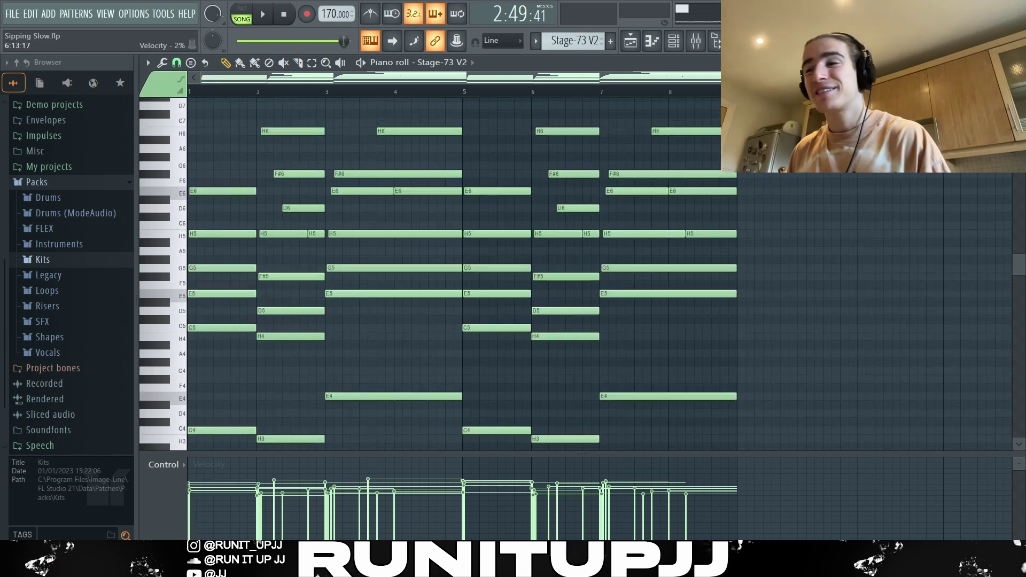
key(space)
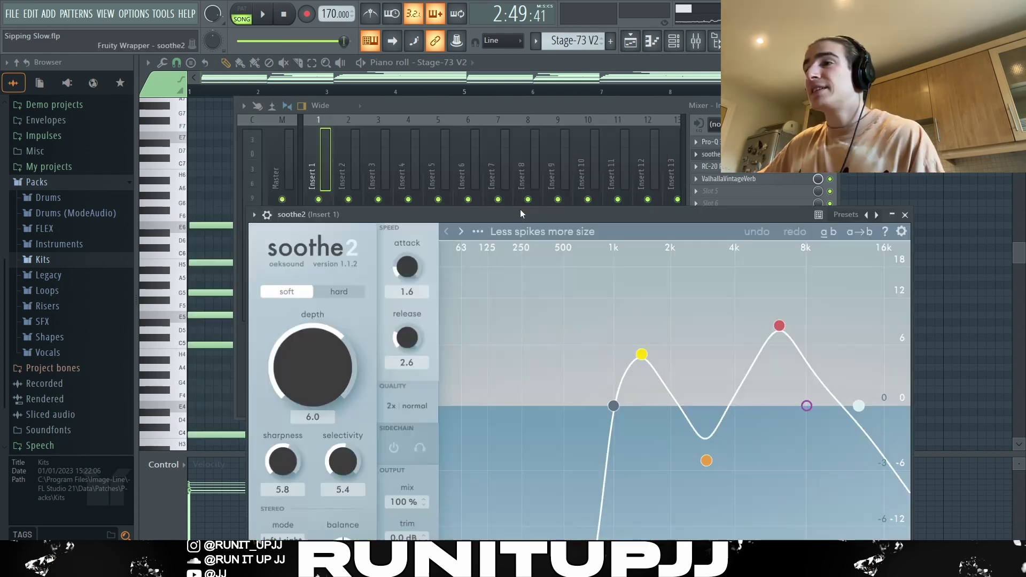
drag(521, 209, 478, 171)
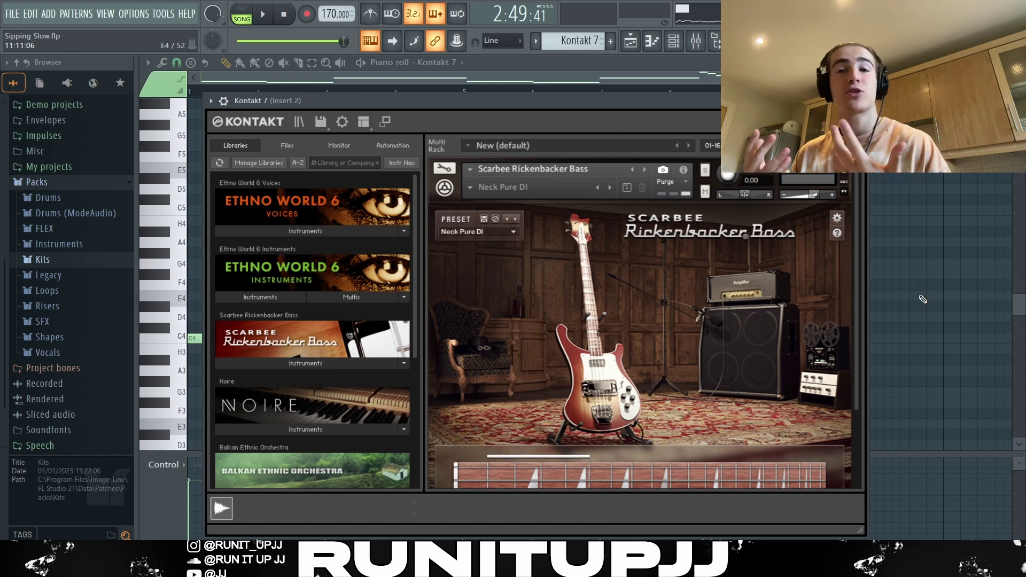
Step: Highlight the Kontakt 7 bass notes in each phrase, including the closing H4–A4–G4 run in bar 8, and play the bassline back
click(923, 299)
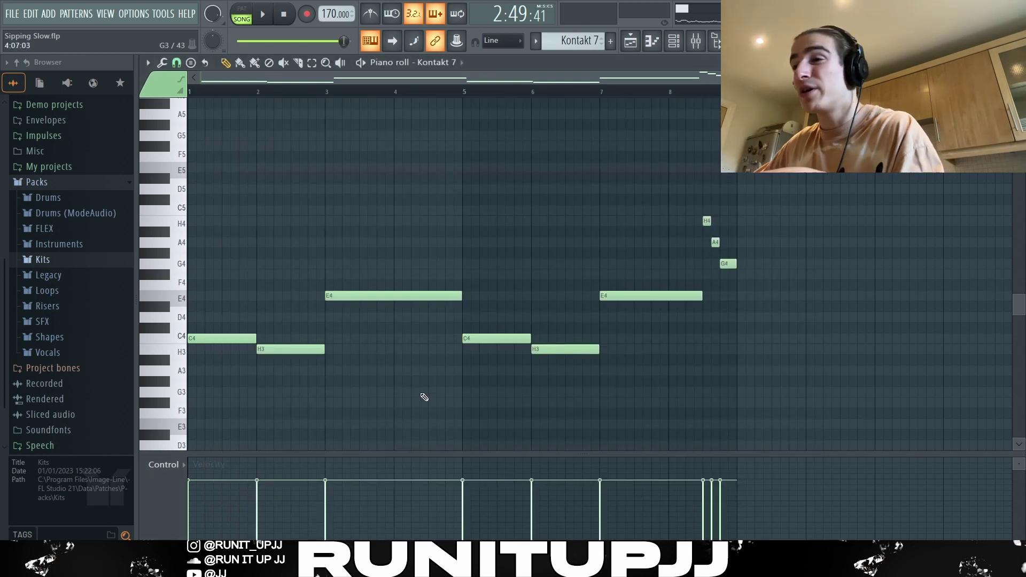
drag(307, 385, 219, 261)
drag(270, 289, 387, 364)
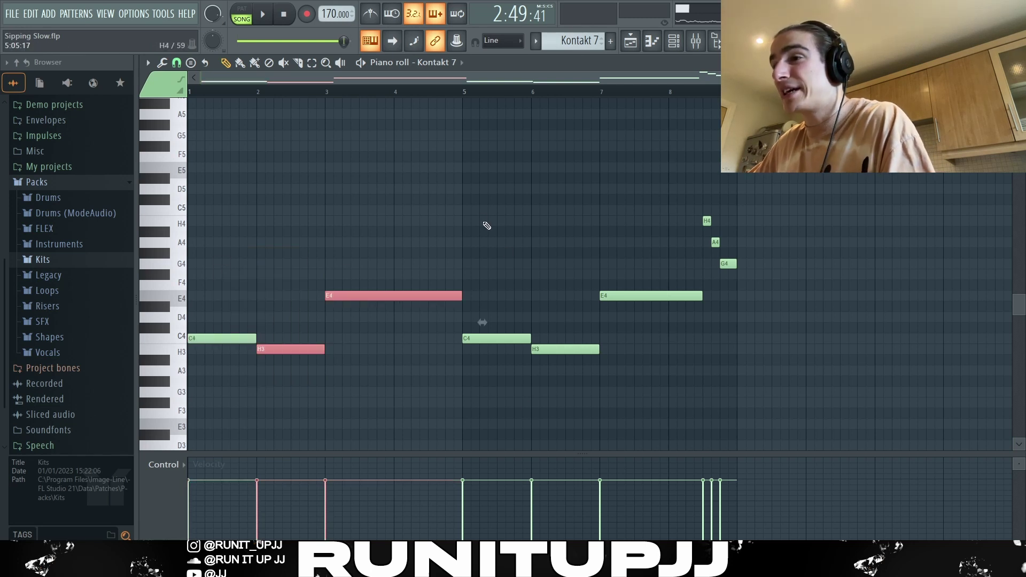
drag(479, 216, 624, 429)
ctrl+click(751, 379)
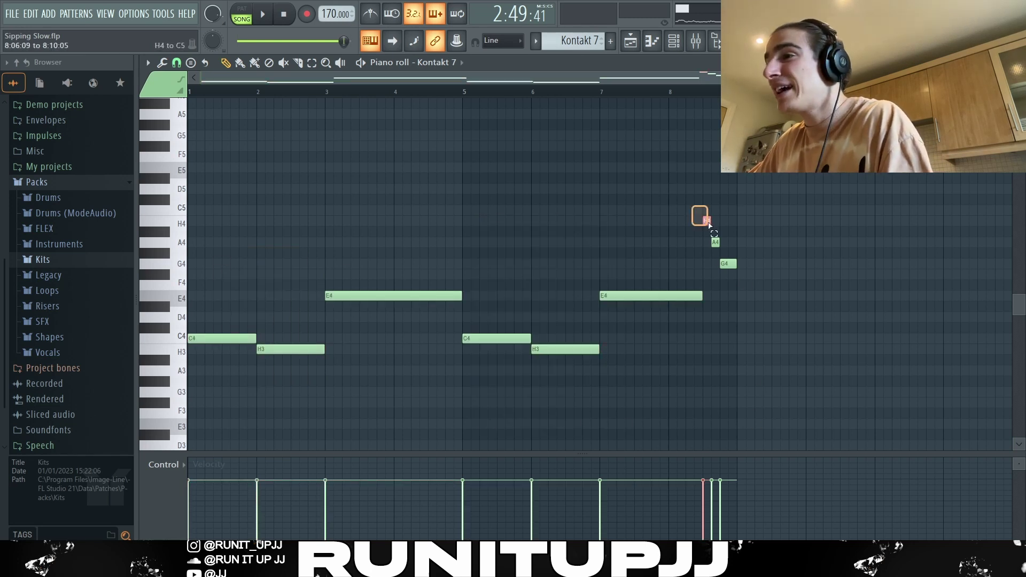
click(725, 263)
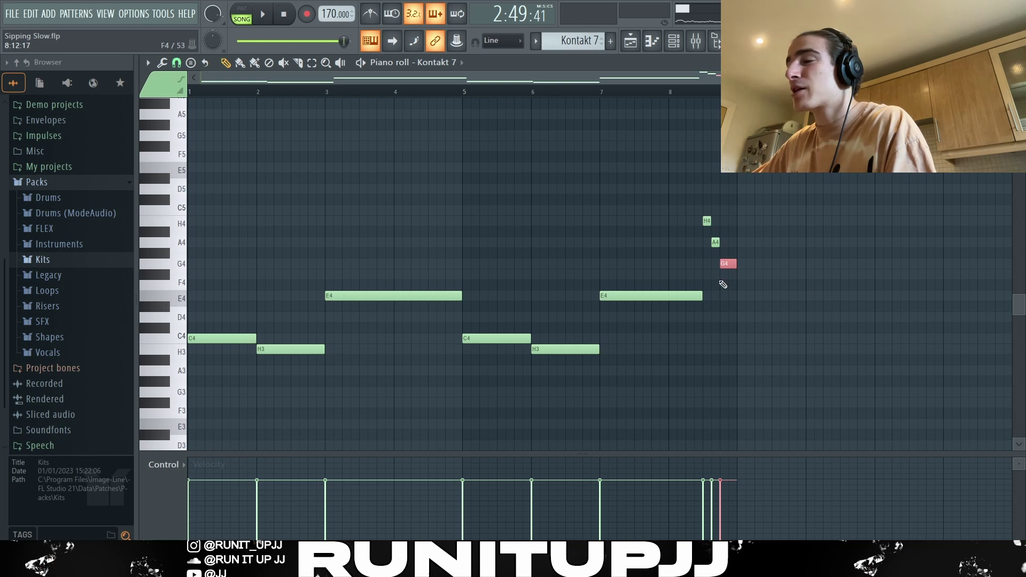
click(803, 319)
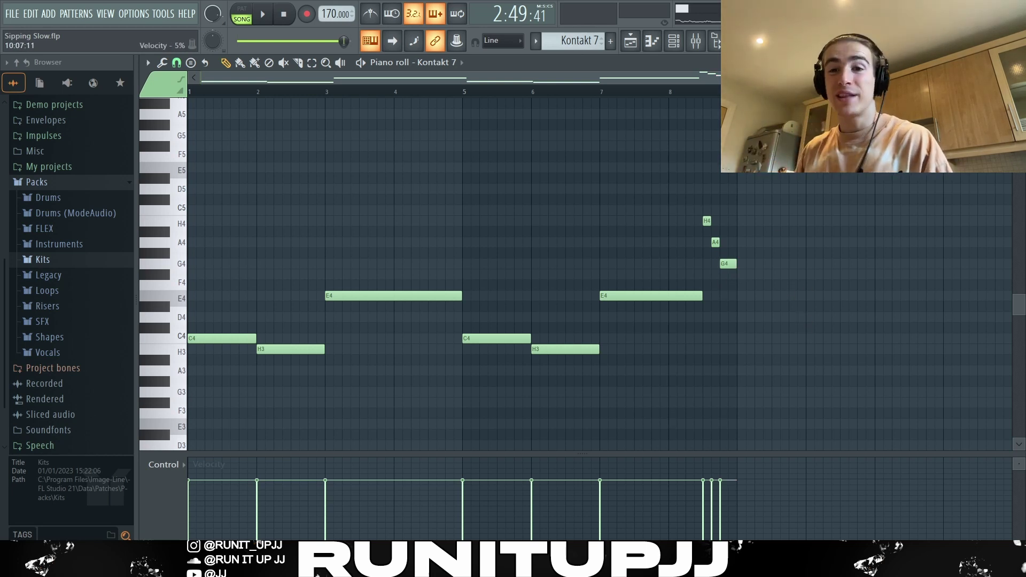
key(space)
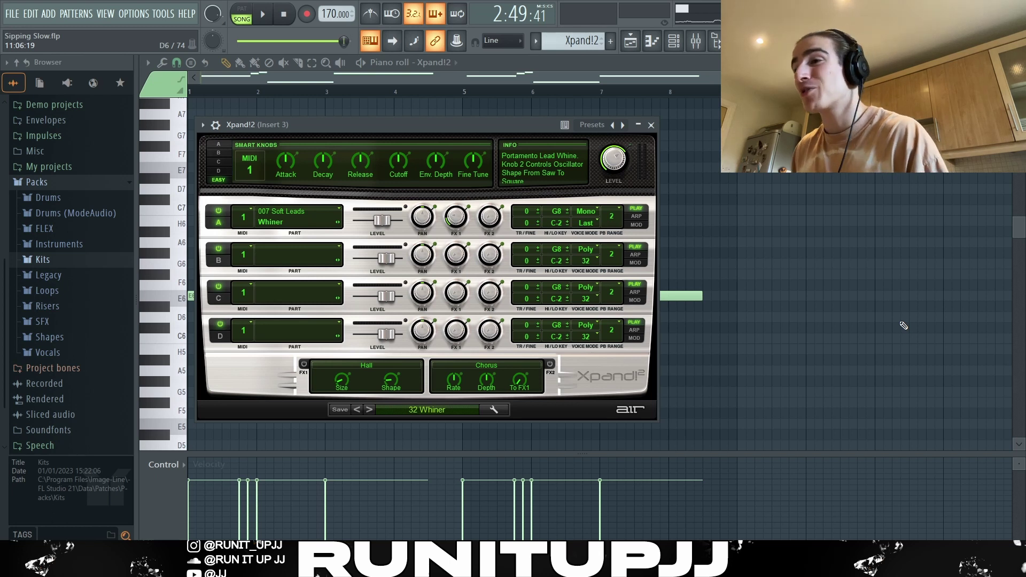
Step: Review the 32 Whiner preset, highlight the Xpand!2 lead's bar 1–4 notes and their variation from bar 5, and play it back
click(446, 410)
mouse_move(400, 420)
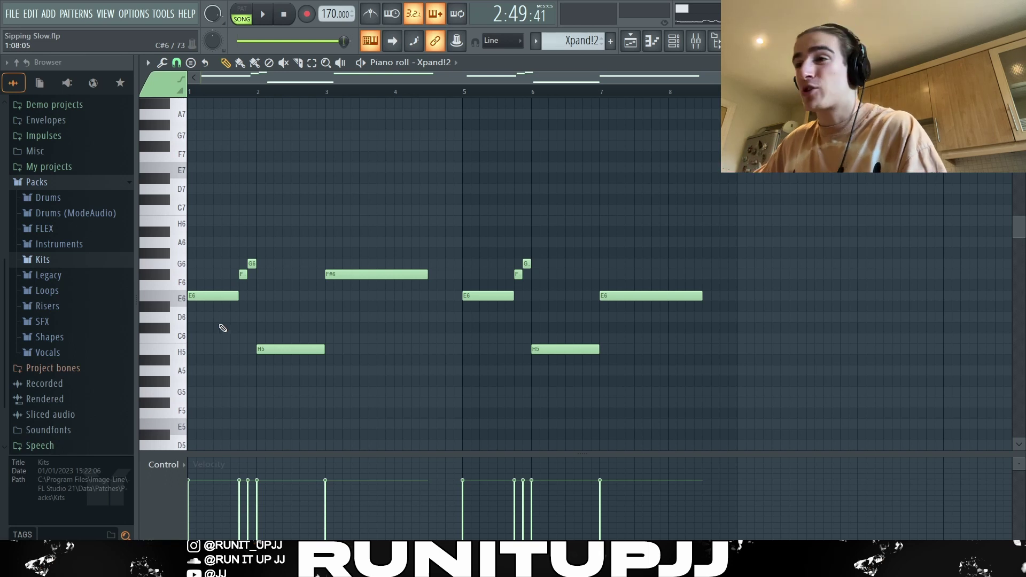
click(219, 298)
drag(239, 283, 252, 263)
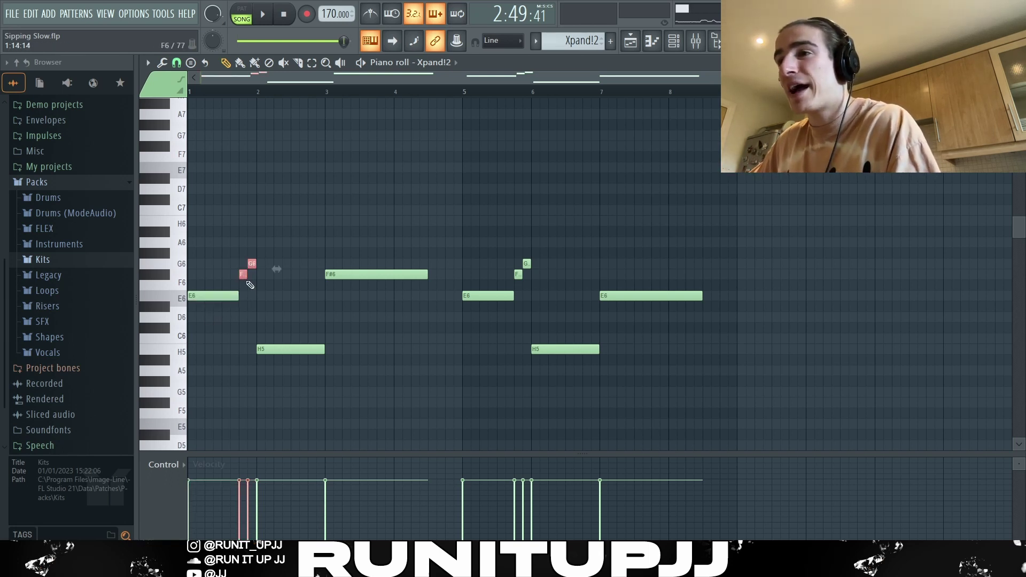
drag(261, 323, 362, 385)
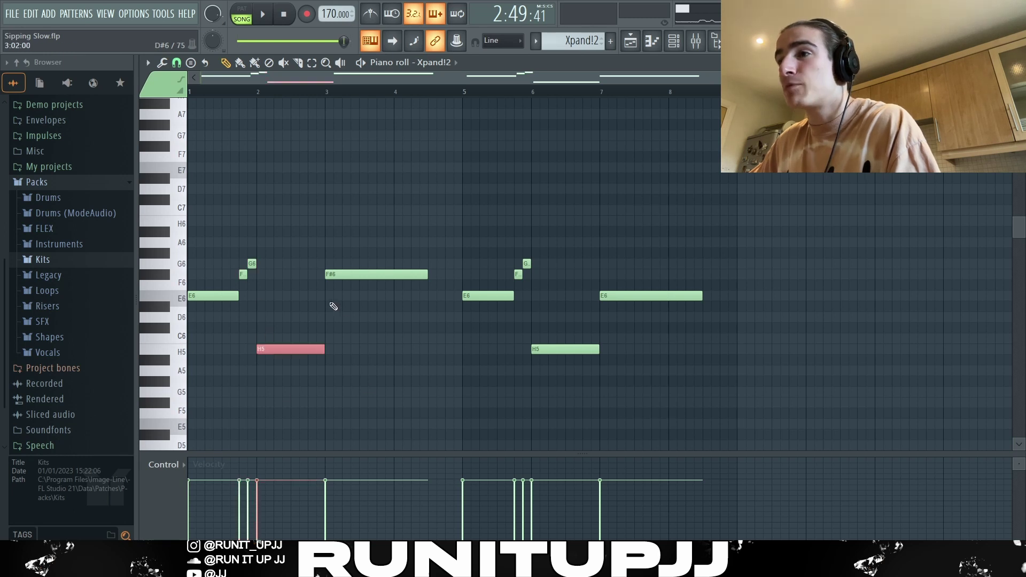
drag(330, 302, 372, 248)
drag(465, 226, 574, 379)
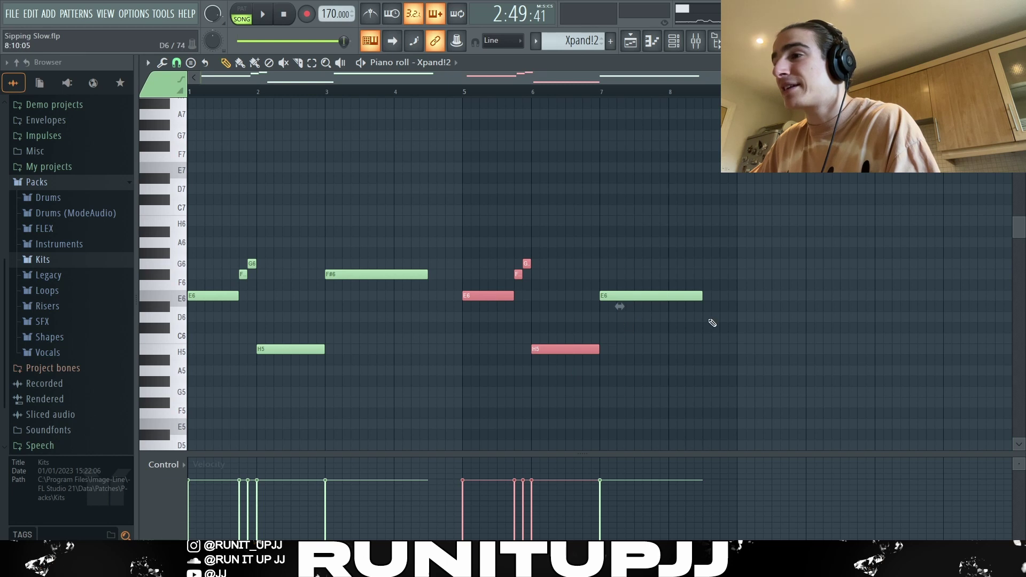
click(609, 282)
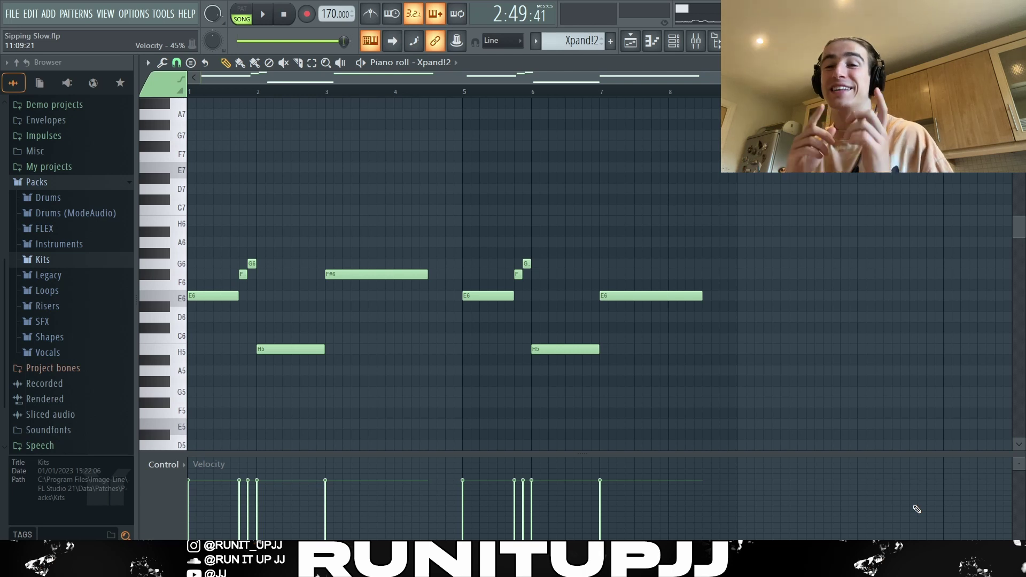
key(space)
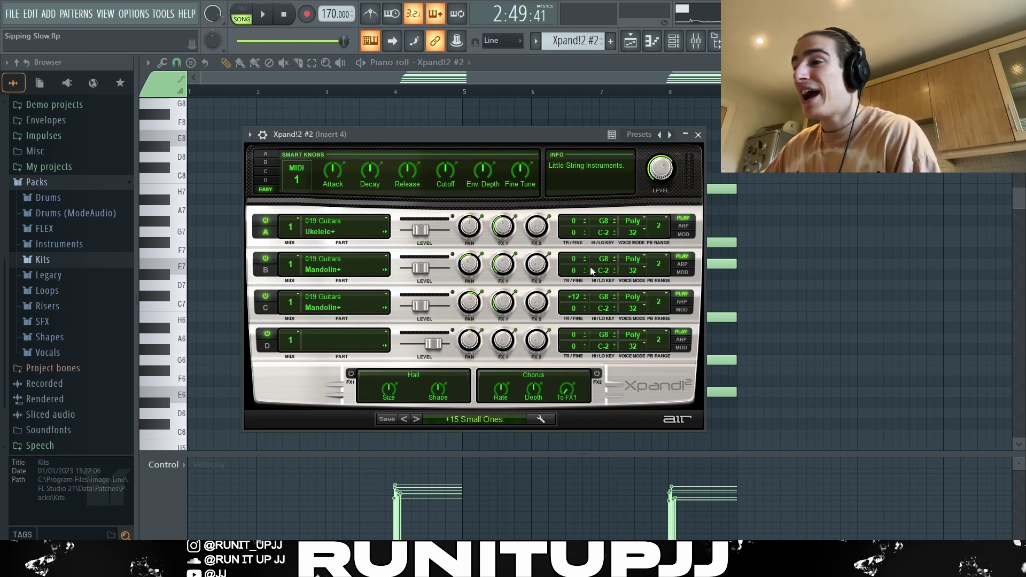
Step: Review the +15 Small Ones preset and highlight the Xpand!2 #2 strummed chords in bars 4 and 8
click(531, 418)
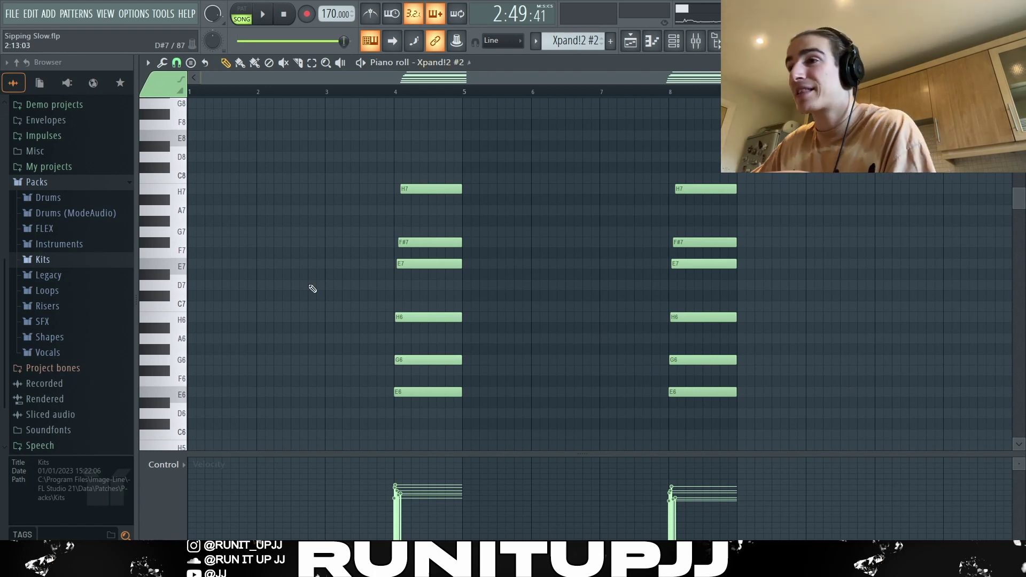
drag(437, 169, 428, 414)
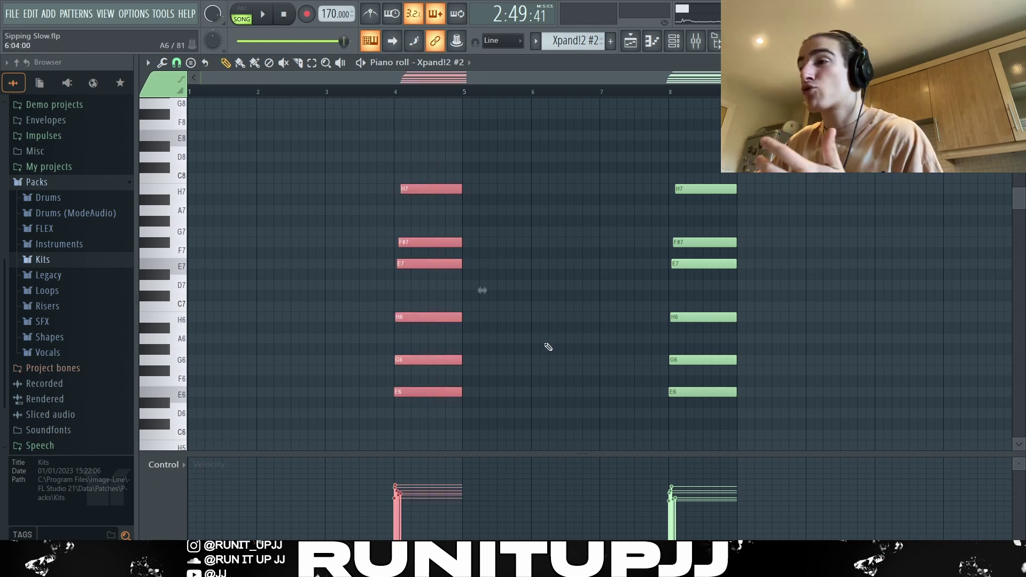
drag(694, 120, 672, 400)
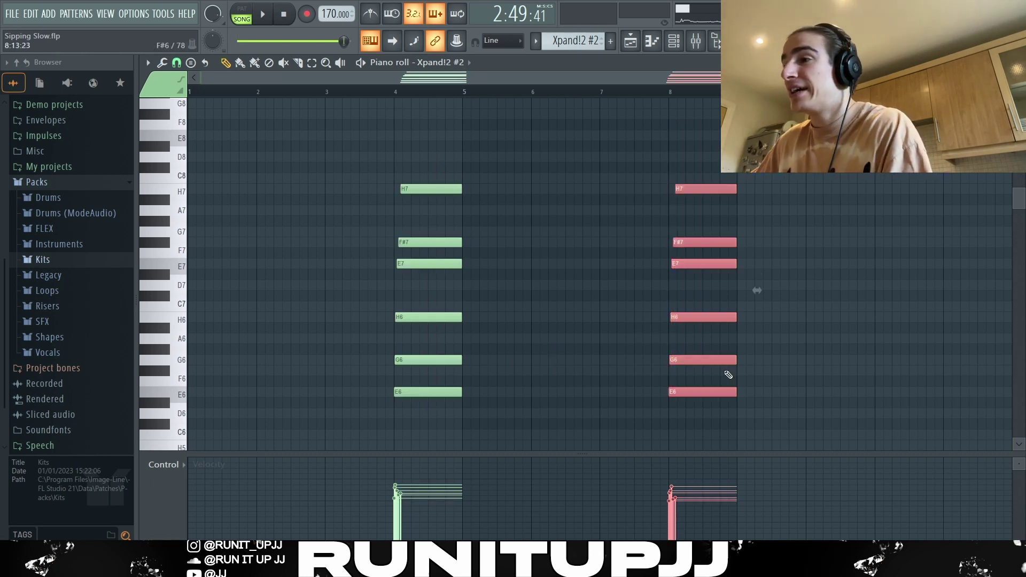
ctrl+click(911, 330)
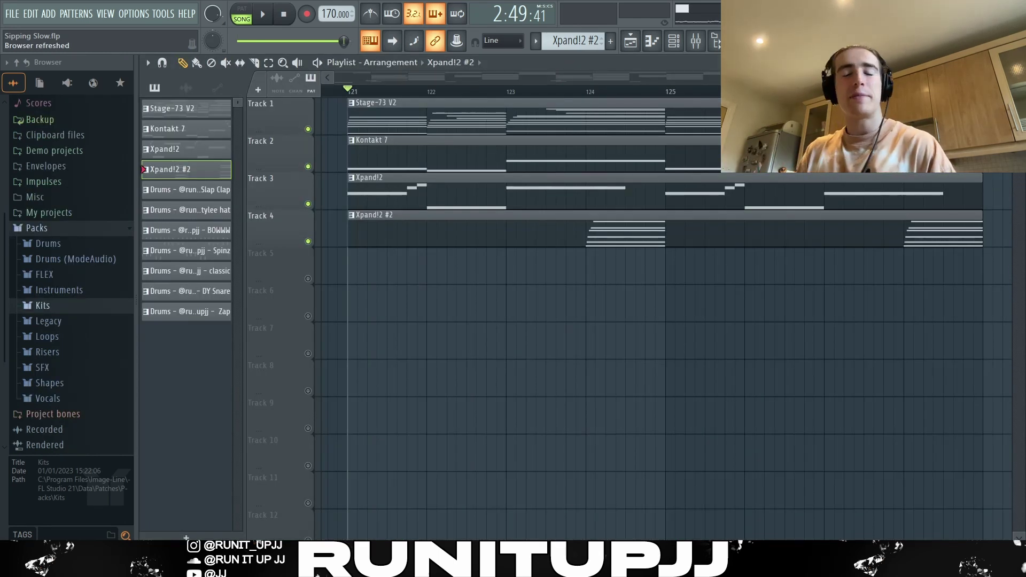
Step: Play back the four layered melody patterns in the playlist and highlight the Luger Slap Clap hit in bar 1
key(space)
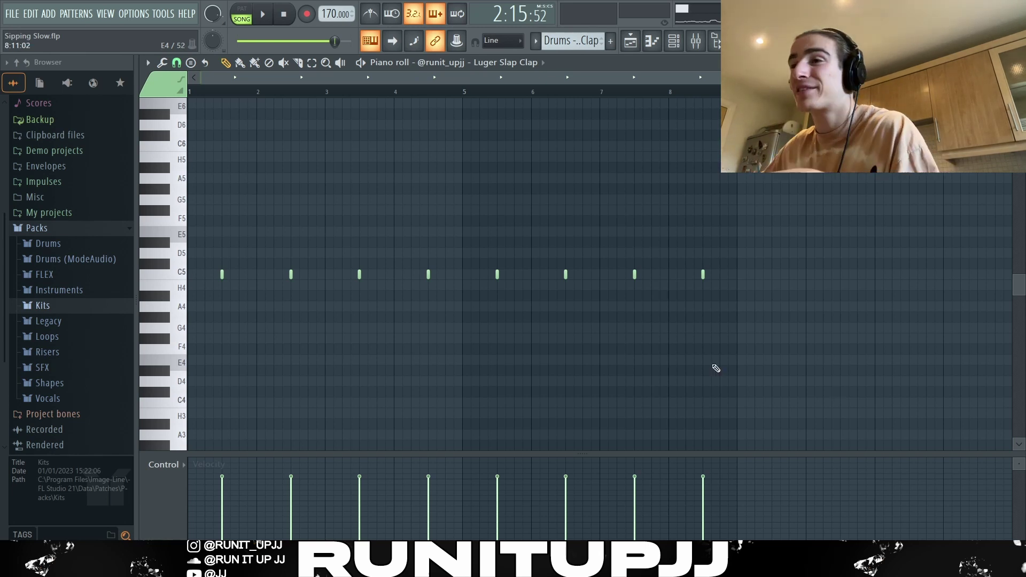
drag(273, 336, 190, 209)
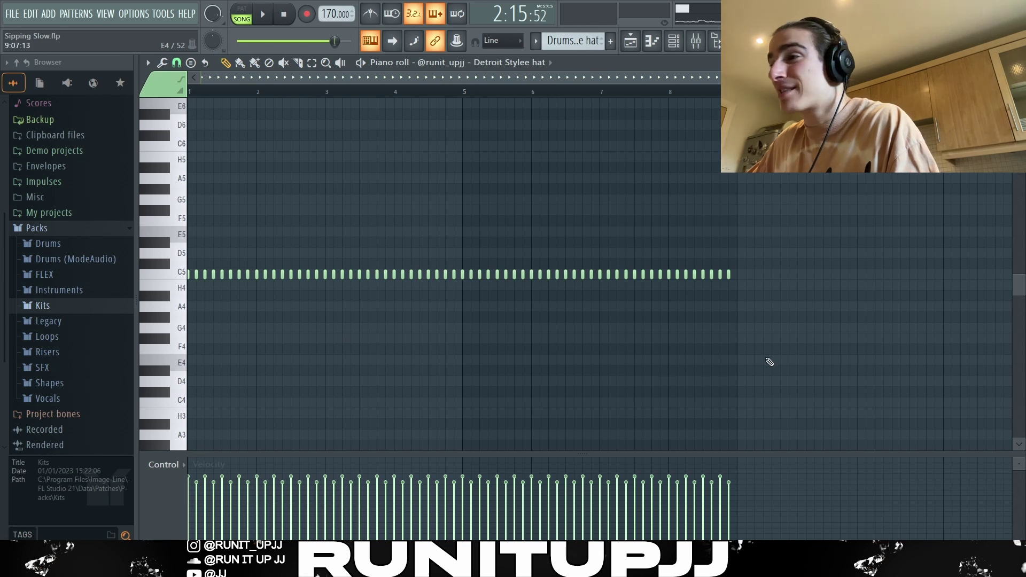
Step: Delete all Detroit Stylee hat notes after the first two and set the second hat's velocity slightly below the first
drag(809, 290, 195, 322)
key(Delete)
scroll(279, 374, up, 2)
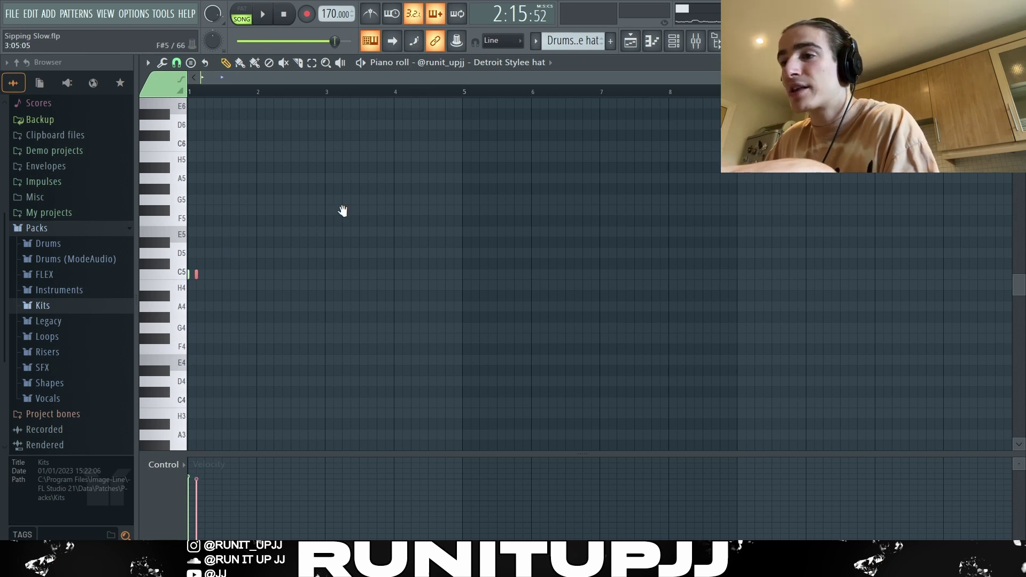
scroll(343, 210, down, 1)
Step: Duplicate the first two Detroit Stylee hats repeatedly to fill all eight bars, clear the selection, and play the pattern back
drag(208, 93, 67, 110)
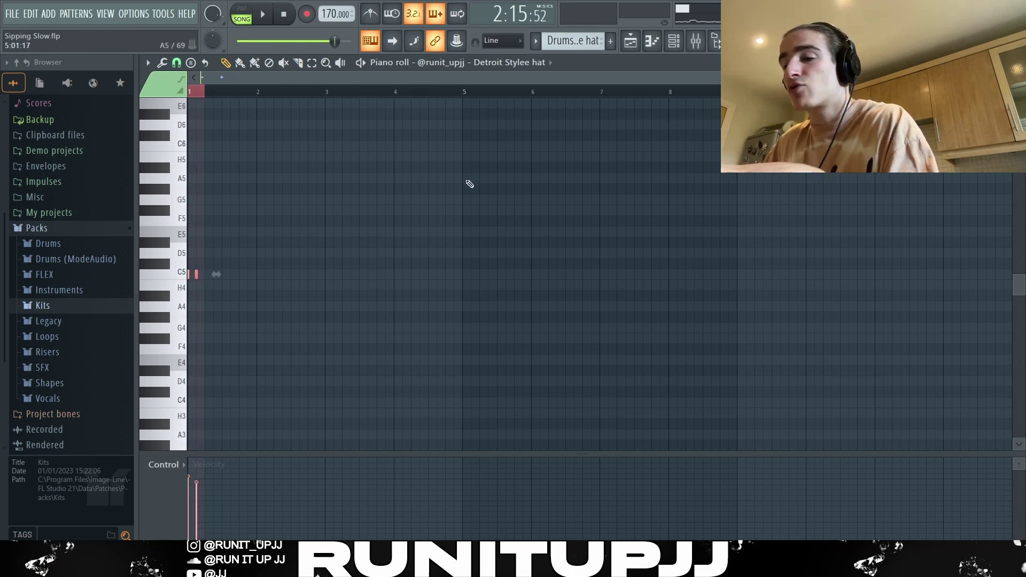
key(ctrl+b)
key(ctrl+b)
key(ctrl+b)
key(ctrl+b)
key(ctrl+b)
key(ctrl+b)
key(ctrl+b)
key(ctrl+b)
key(ctrl+b)
key(ctrl+b)
key(ctrl+b)
key(ctrl+b)
key(ctrl+b)
key(ctrl+b)
key(ctrl+b)
key(ctrl+b)
key(ctrl+b)
key(ctrl+b)
key(ctrl+b)
key(ctrl+b)
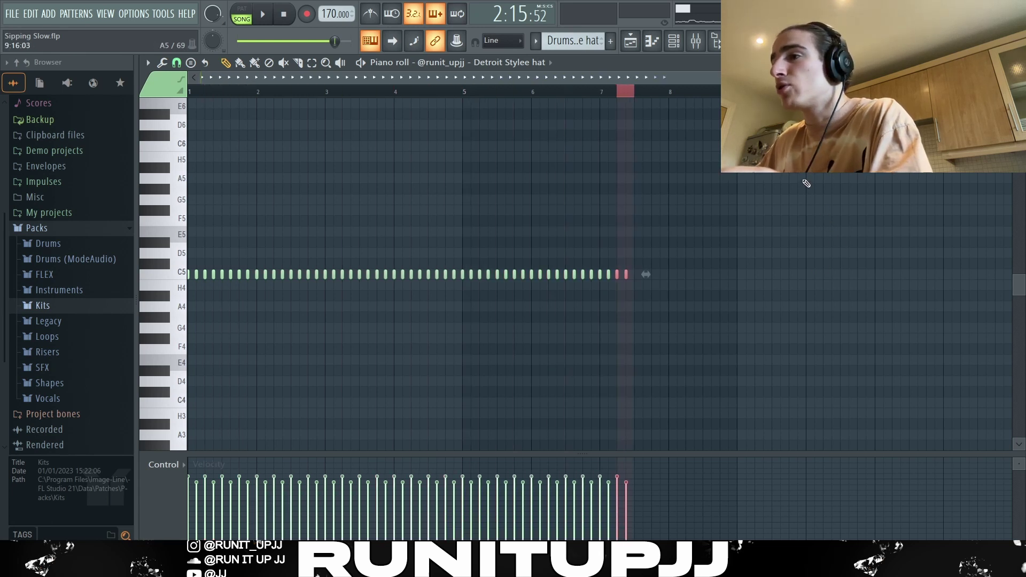
key(ctrl+b)
key(ctrl+d)
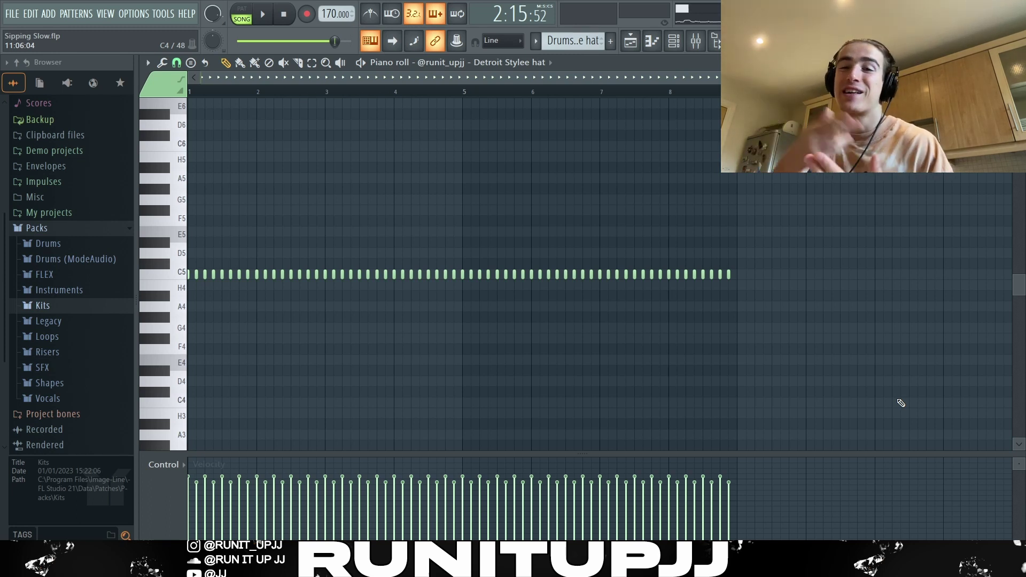
key(space)
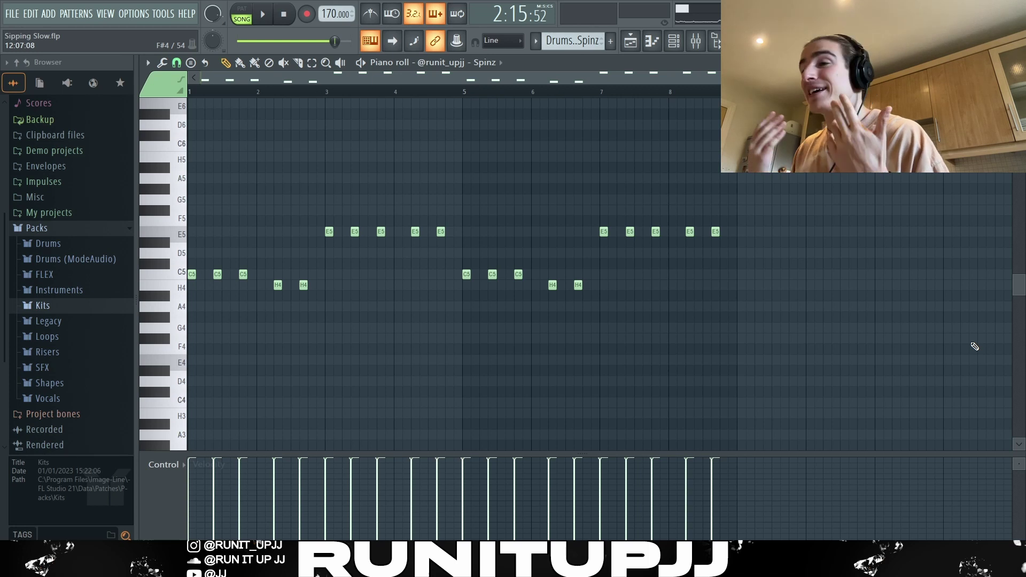
Step: Highlight the Spinz pattern's phrases across the eight bars, covering the C5 and H4 notes and the E5 notes, and clear the selection
drag(360, 311, 188, 259)
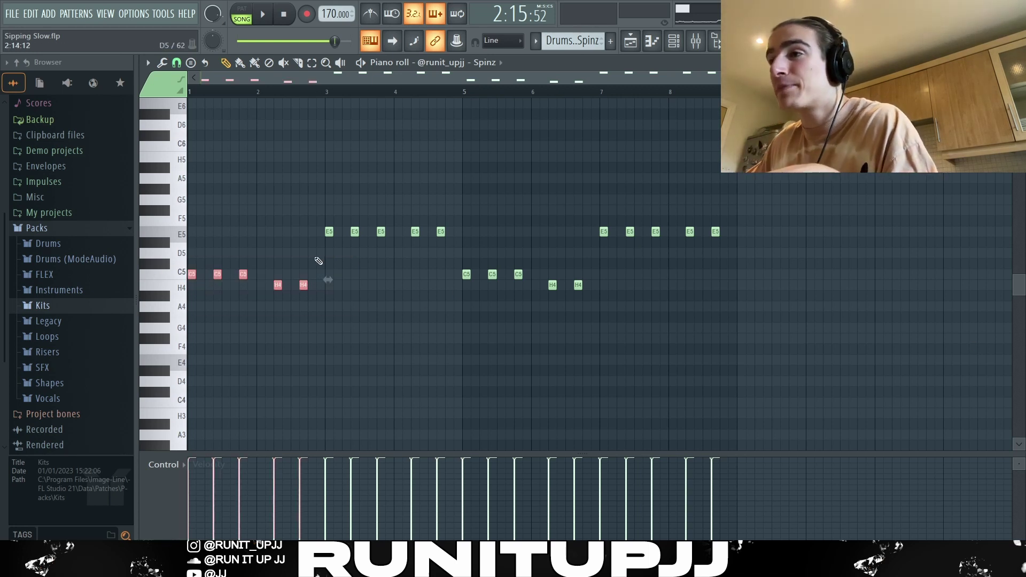
drag(316, 217, 648, 321)
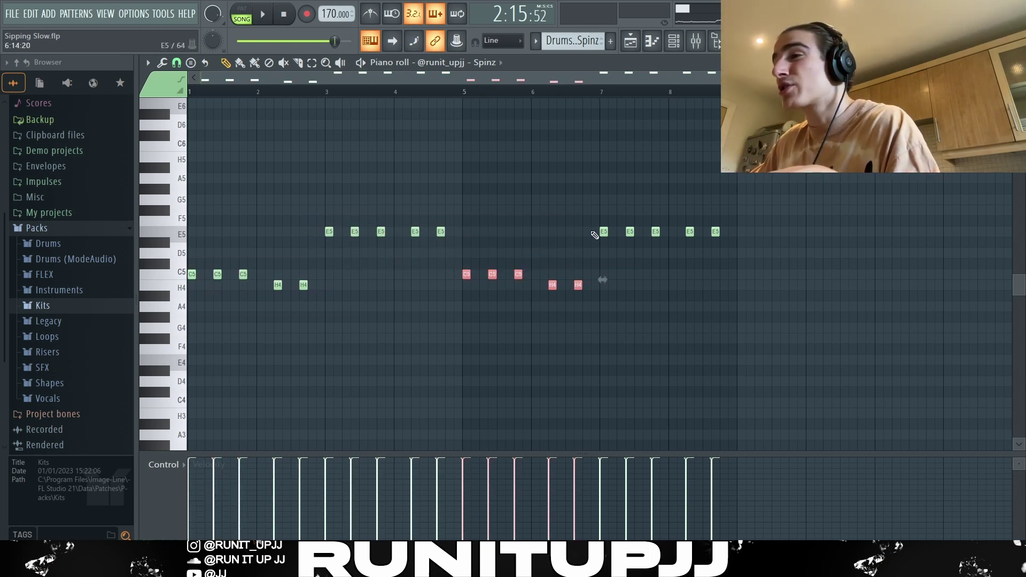
drag(593, 225, 853, 311)
key(ctrl+d)
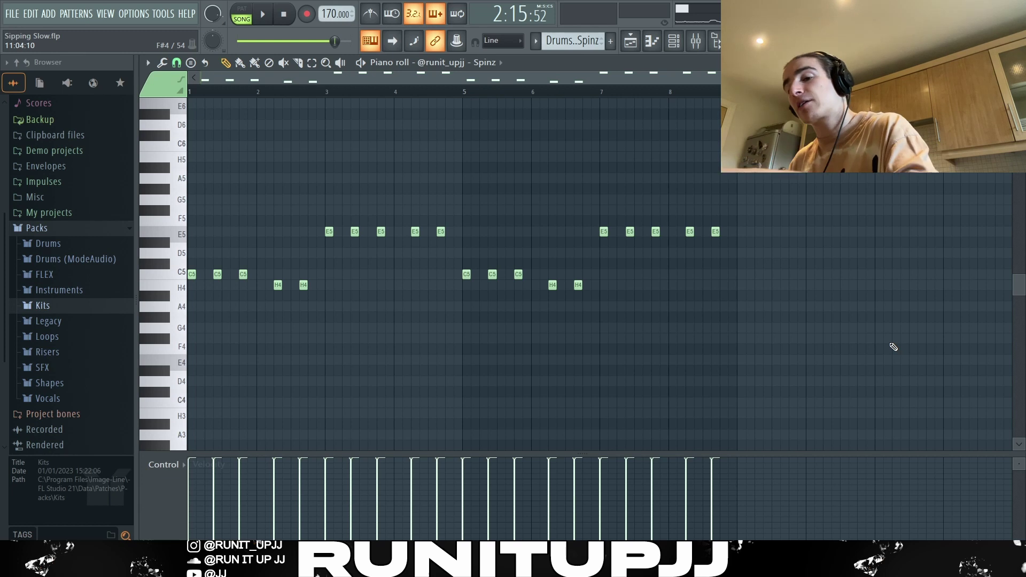
Step: Try lower velocities on all Spinz notes, return them to full velocity, and play the pattern back
key(ctrl+a)
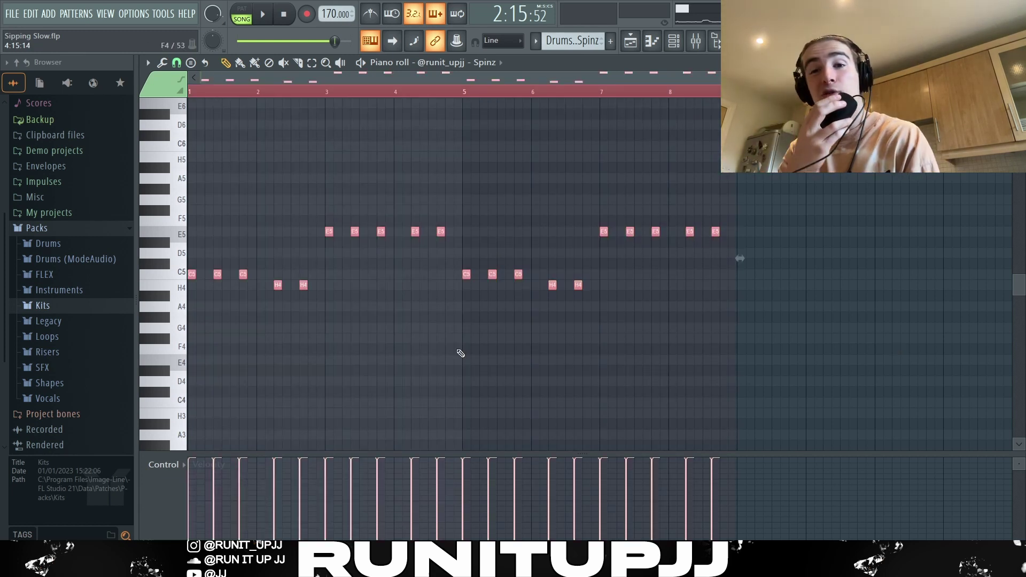
scroll(456, 348, down, 2)
scroll(455, 348, up, 2)
scroll(456, 348, down, 3)
scroll(456, 348, up, 3)
scroll(456, 348, down, 3)
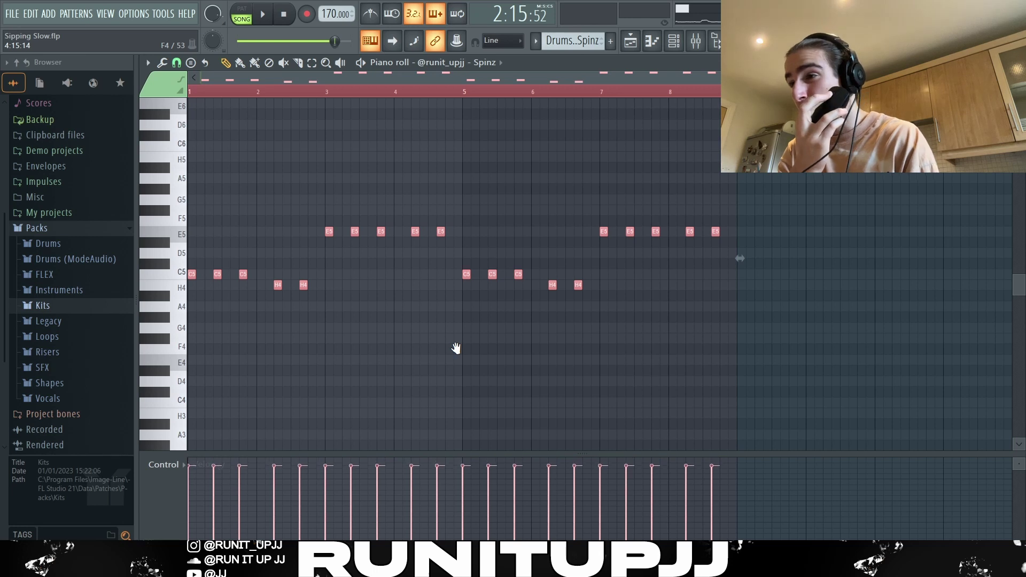
scroll(455, 348, up, 3)
scroll(456, 348, down, 3)
scroll(456, 348, up, 3)
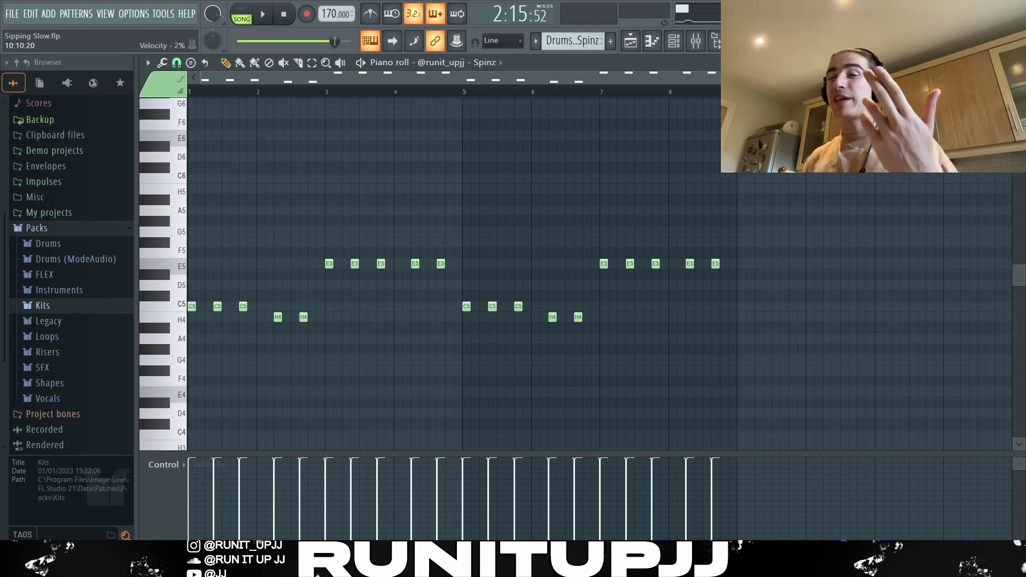
key(space)
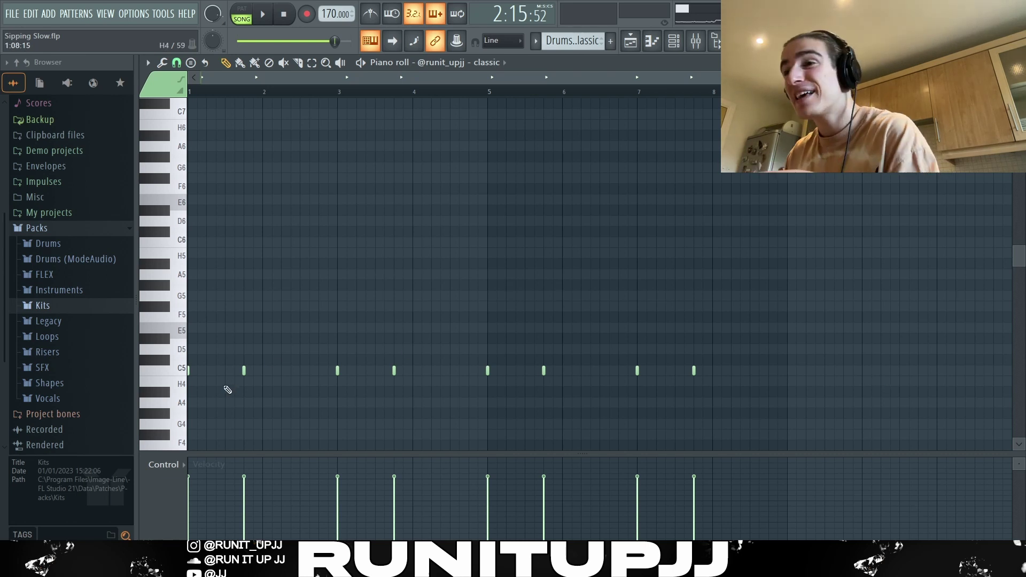
Step: Highlight the two bar 1 hits of the classic pattern one by one, and mark its first two bars
drag(204, 371, 155, 371)
ctrl+drag(262, 368, 231, 370)
ctrl+click(308, 323)
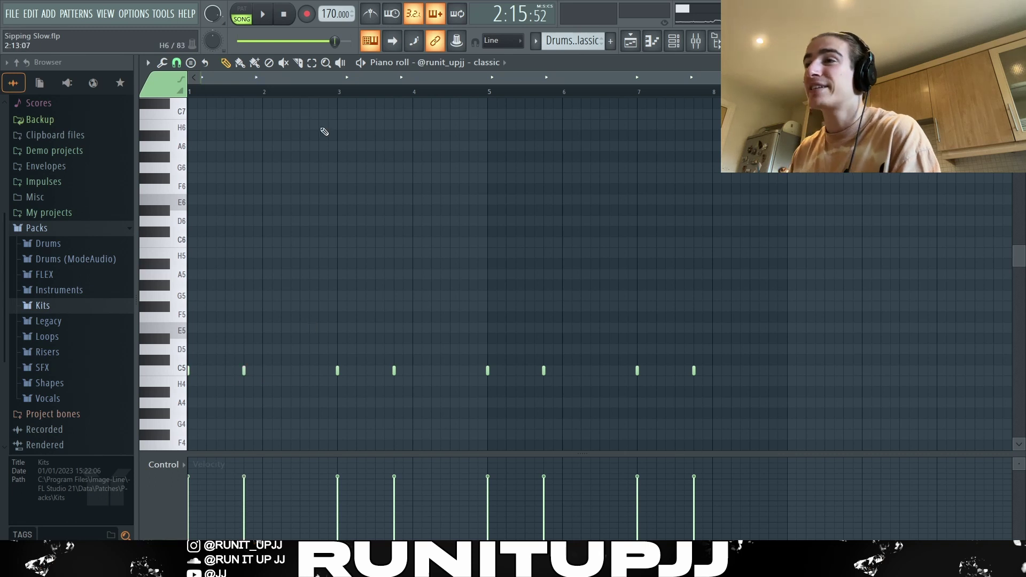
drag(341, 92, 189, 92)
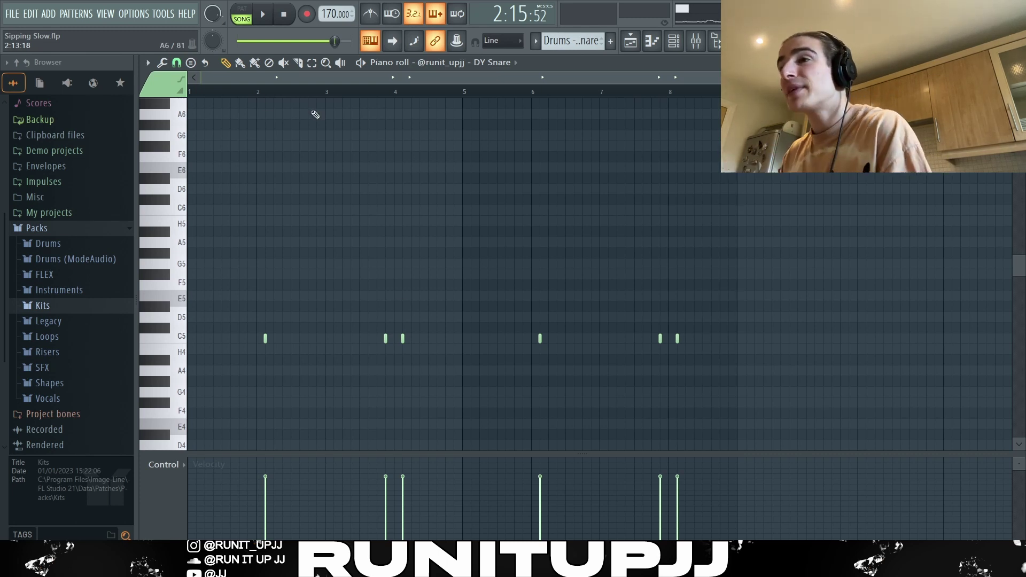
Step: Mark bars 1–2 of the DY Snare pattern and highlight the snare hits near the start of bars 2, 4, 6 and 8
drag(325, 94, 189, 92)
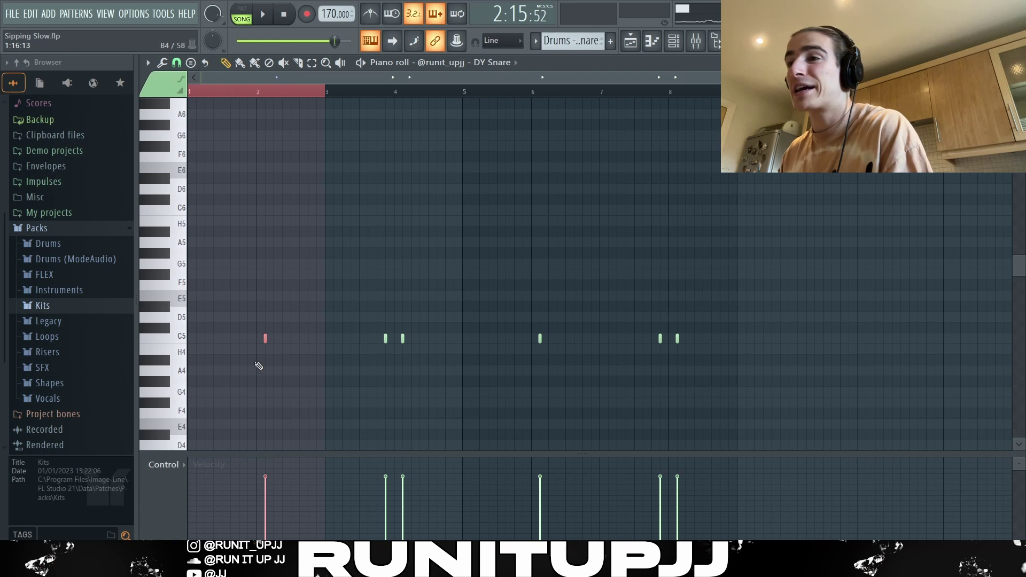
click(402, 338)
ctrl+shift+click(539, 338)
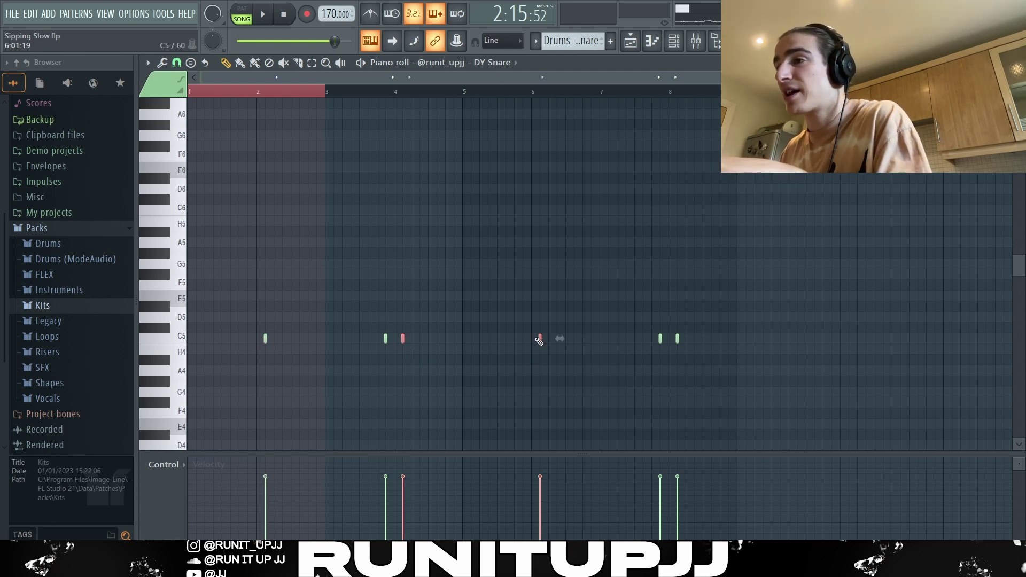
ctrl+shift+click(677, 338)
ctrl+shift+click(265, 338)
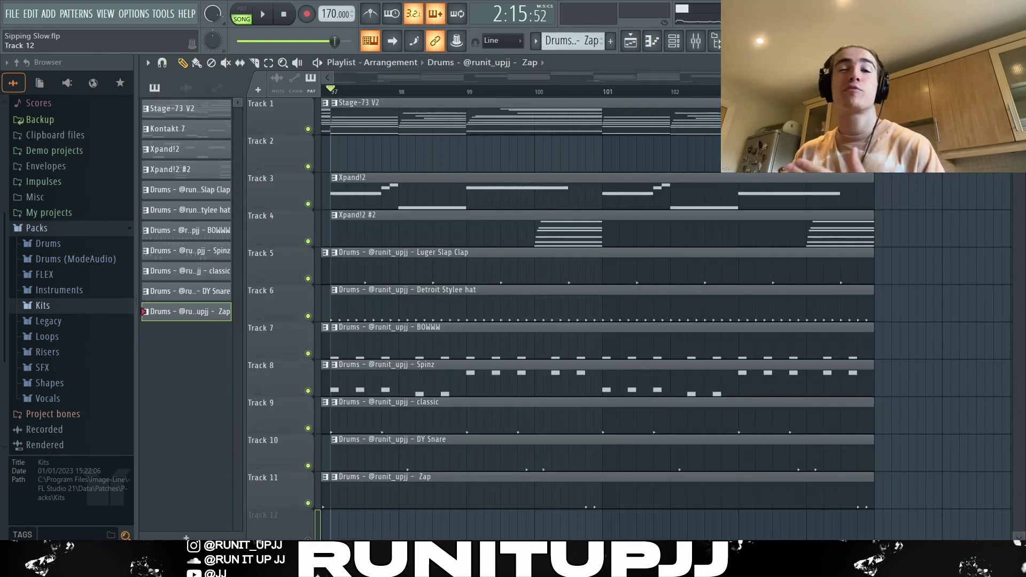
Step: Play back the combined melody and drum patterns, and highlight the arrangement's final section from bar 89 to bar 104
key(space)
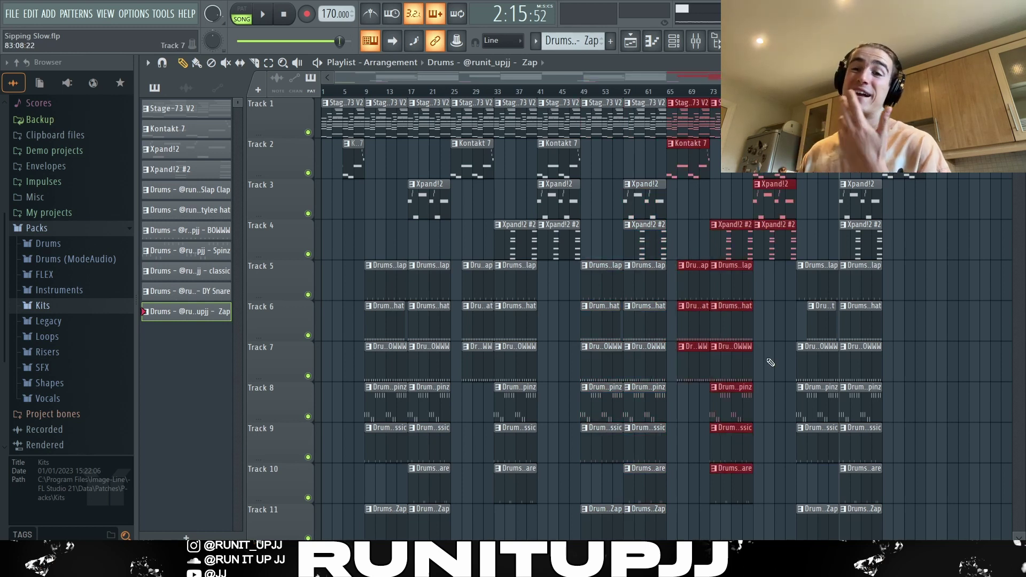
key(ctrl+Right)
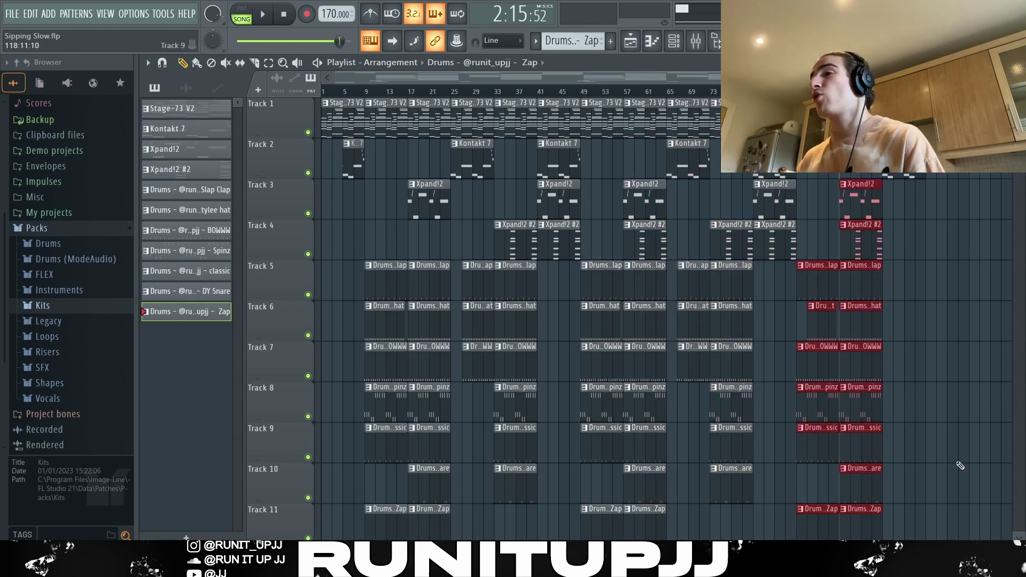